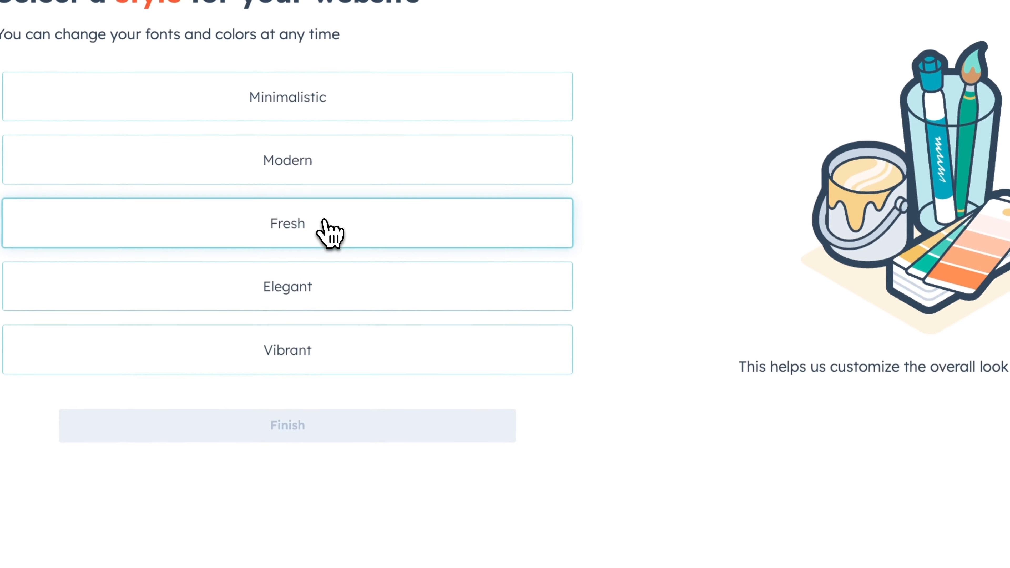
Preview the available website styles, including Modern, Elegant and Vibrant, and finish the website setup with the Fresh style
click(325, 223)
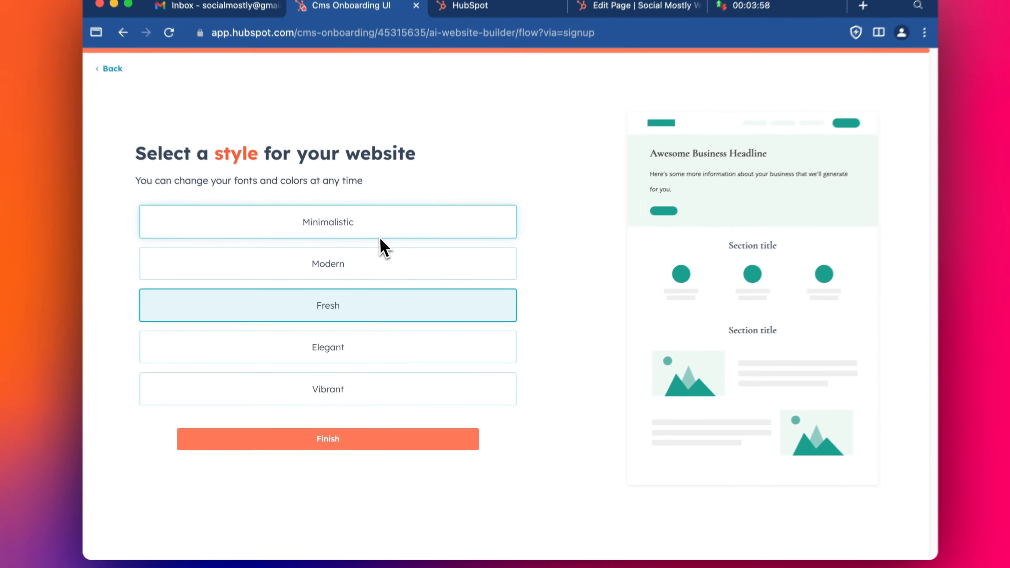
click(372, 141)
click(382, 275)
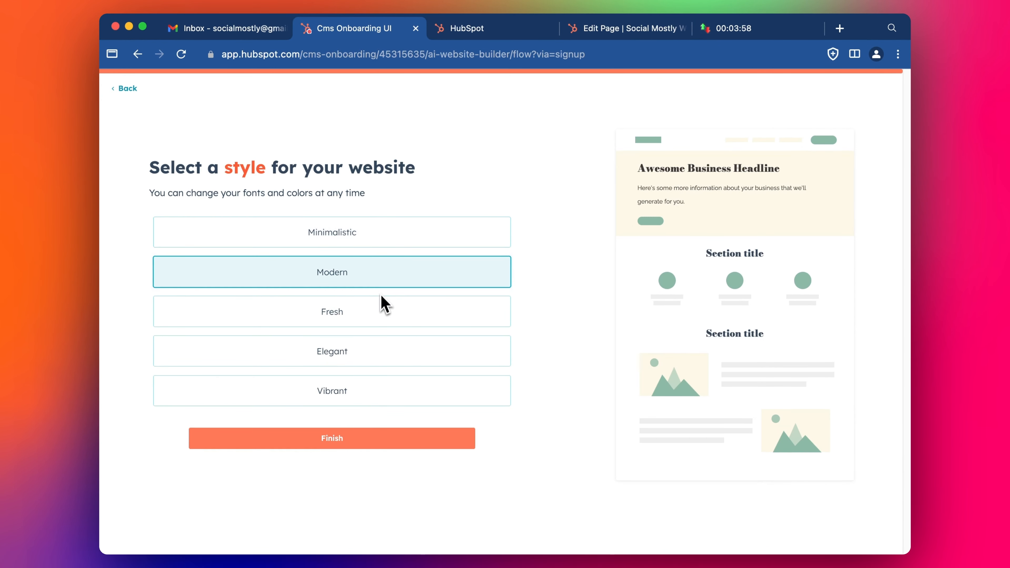
click(383, 311)
click(385, 350)
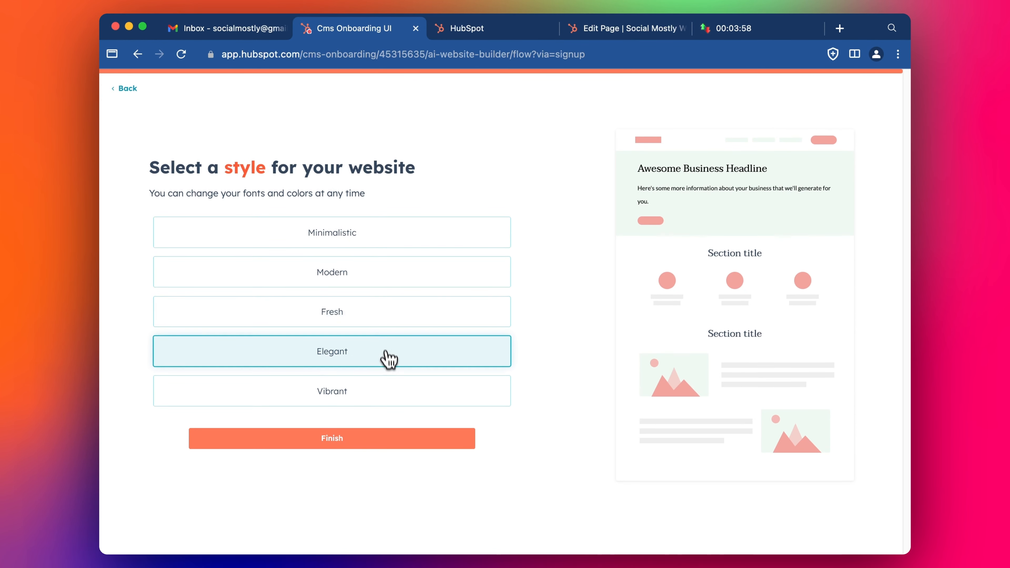
click(388, 389)
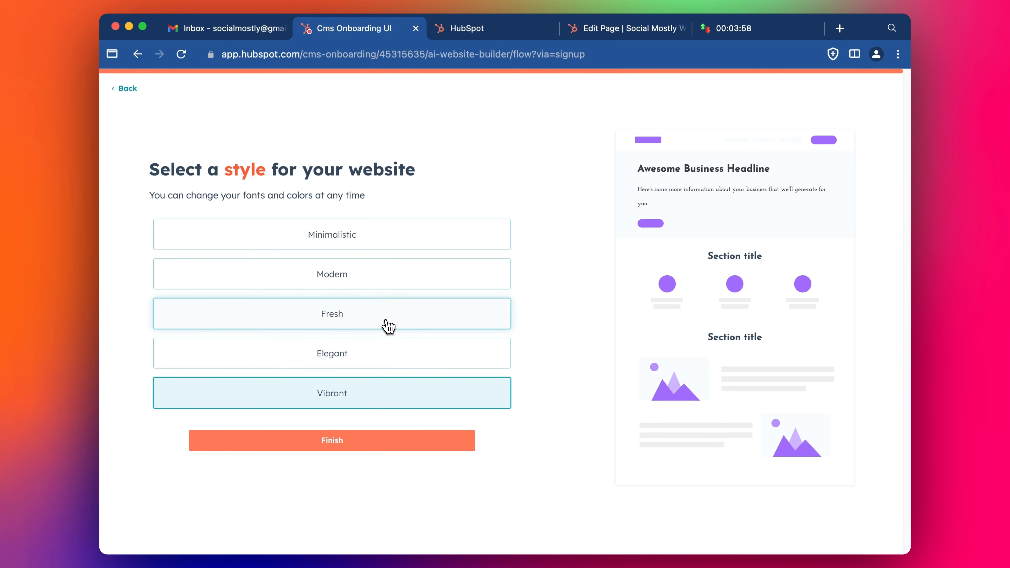
click(388, 326)
click(398, 446)
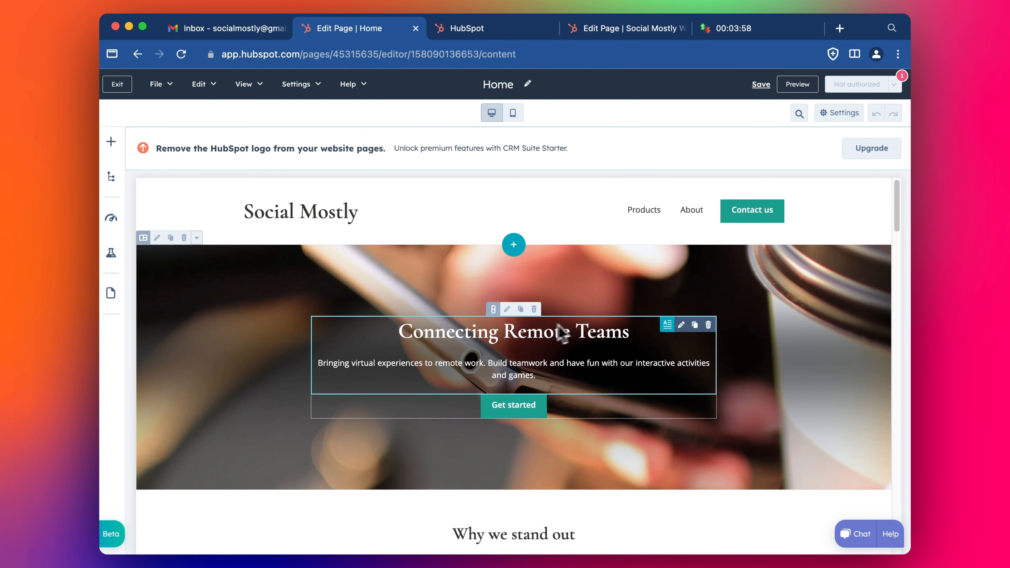
Bring up the option to edit the Social Mostly header as global content and dismiss it without entering the global content editor
scroll(575, 390, down, 1)
scroll(572, 405, up, 1)
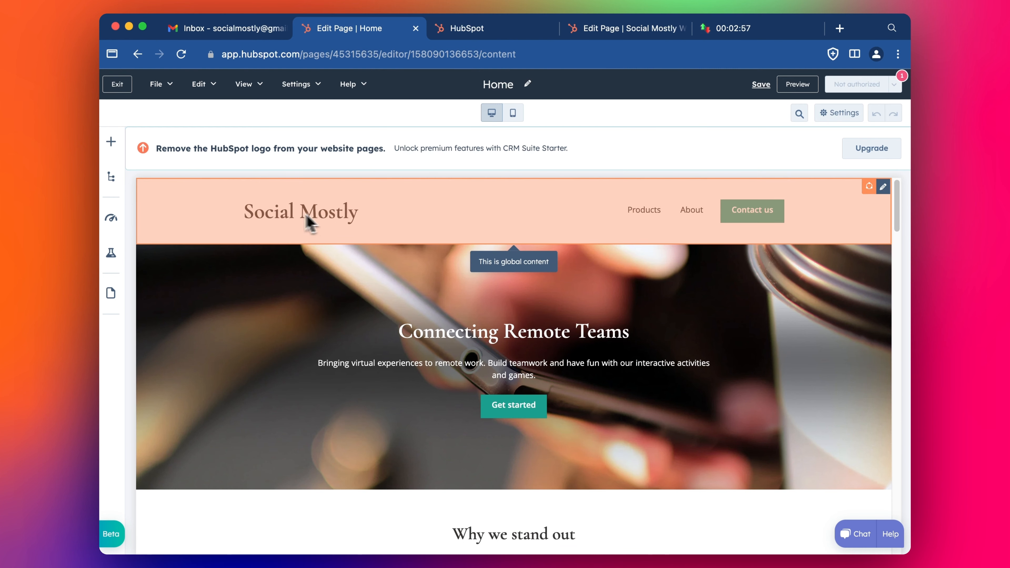
click(323, 223)
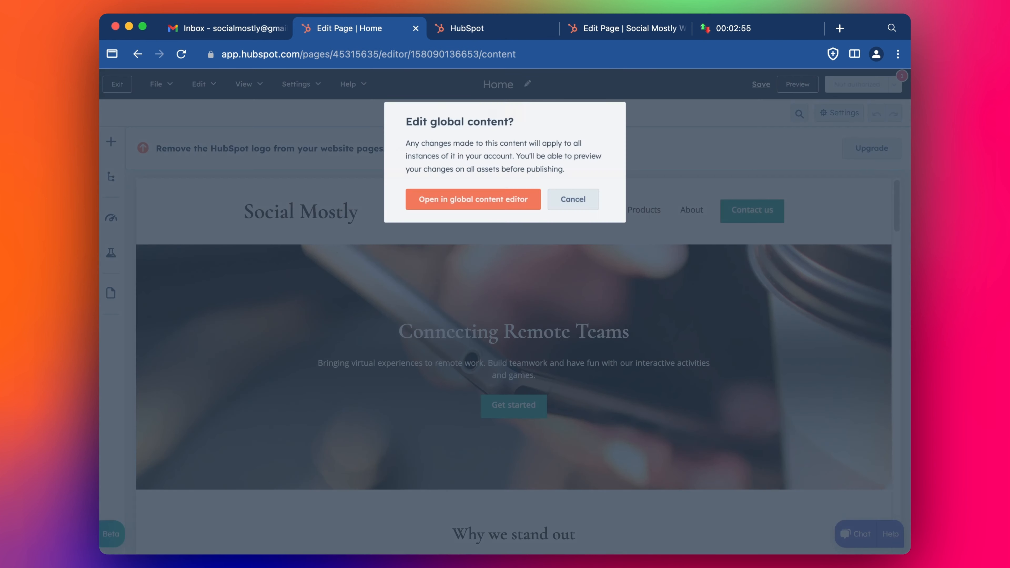
click(590, 202)
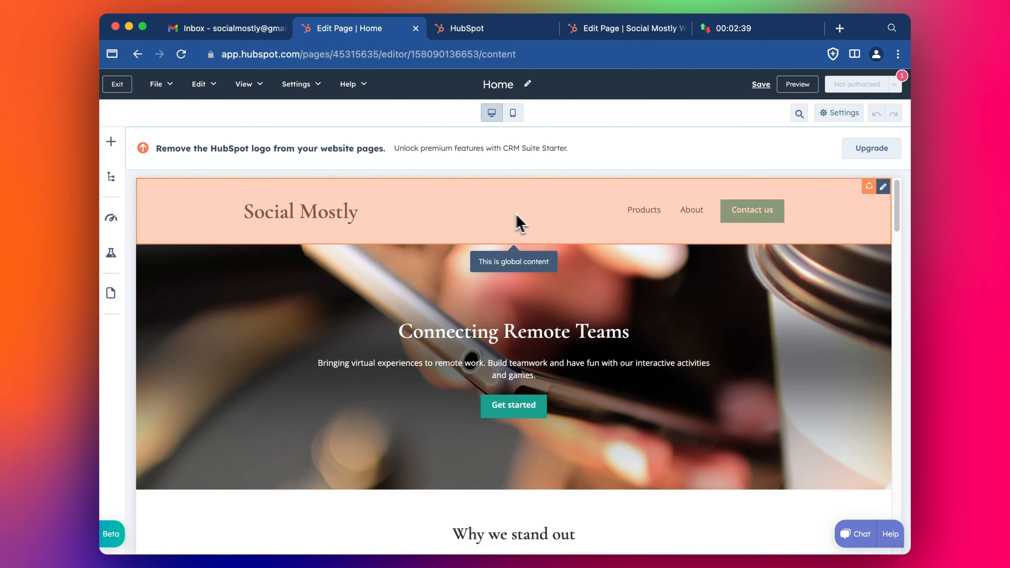
Review the hero banner's headline and text, and open the settings of its Get started button
scroll(598, 308, down, 1)
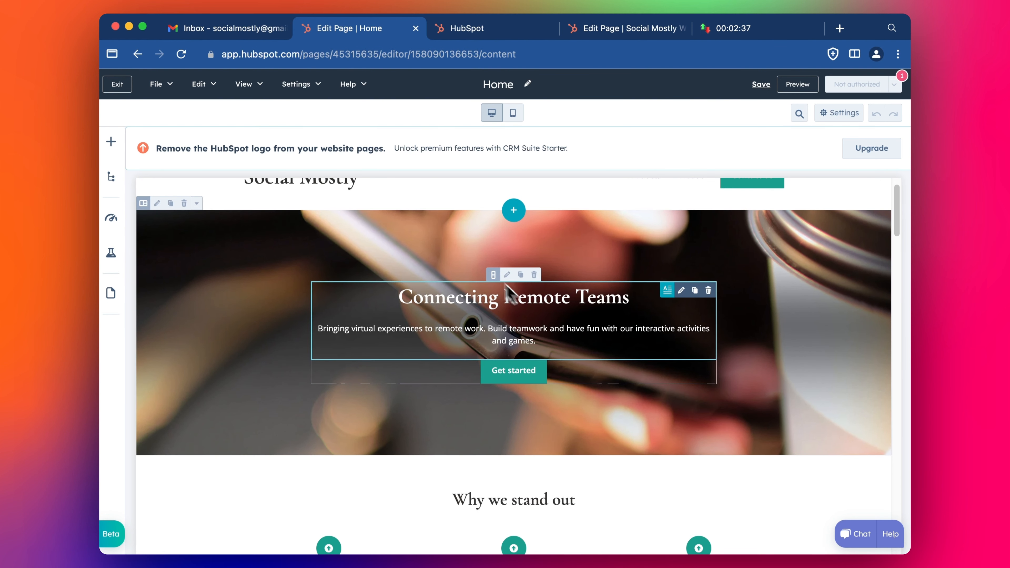
scroll(509, 289, down, 1)
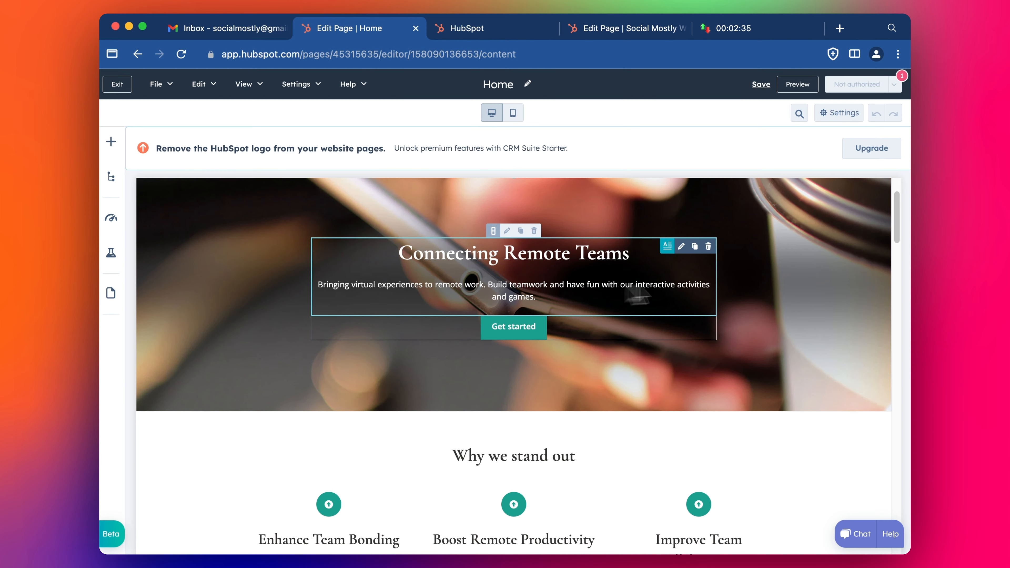
scroll(495, 274, up, 2)
scroll(731, 291, down, 2)
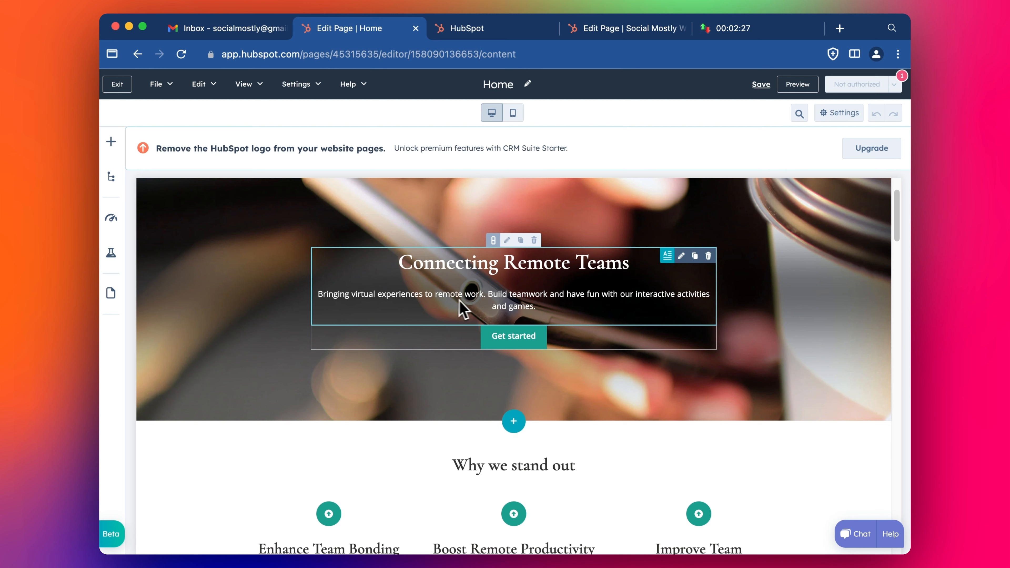
scroll(659, 300, down, 1)
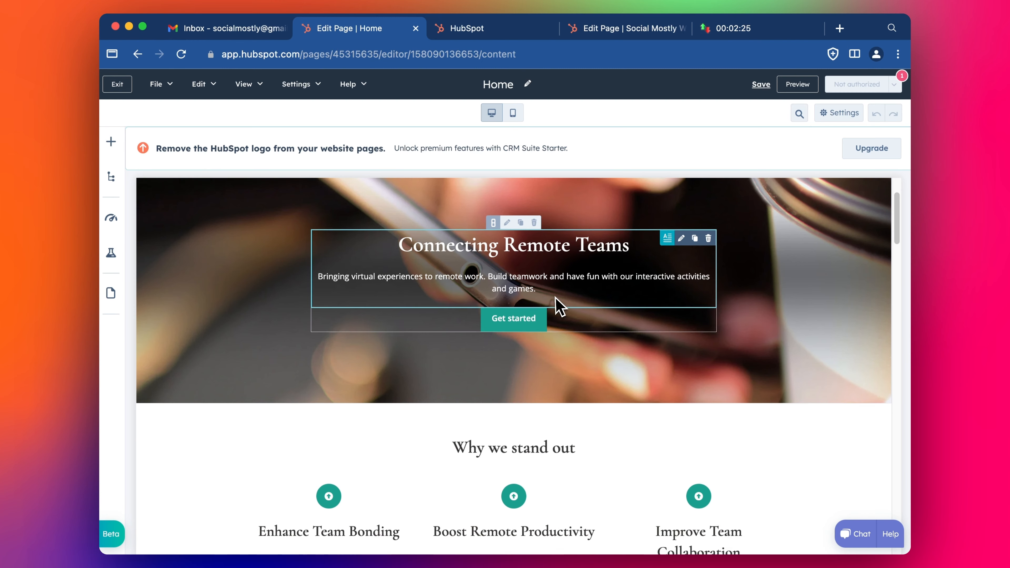
click(514, 318)
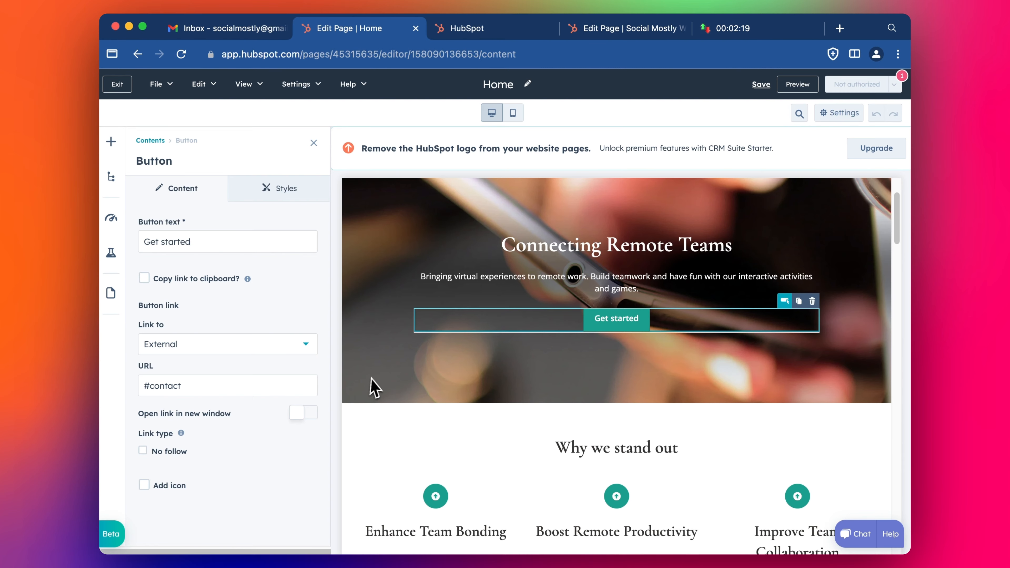
Examine the three benefit columns in the Why we stand out section of the generated home page
scroll(604, 346, down, 3)
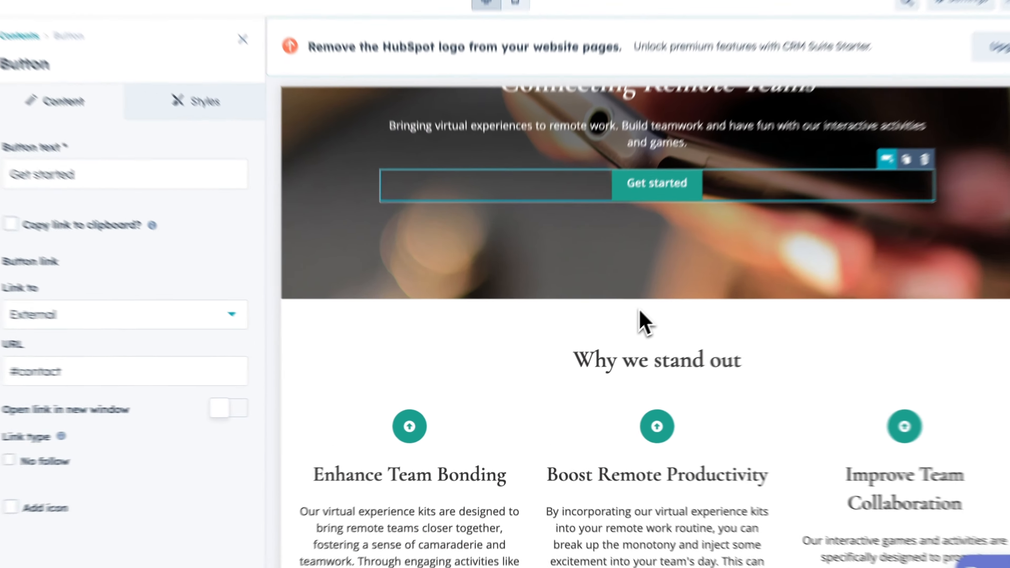
scroll(644, 322, down, 5)
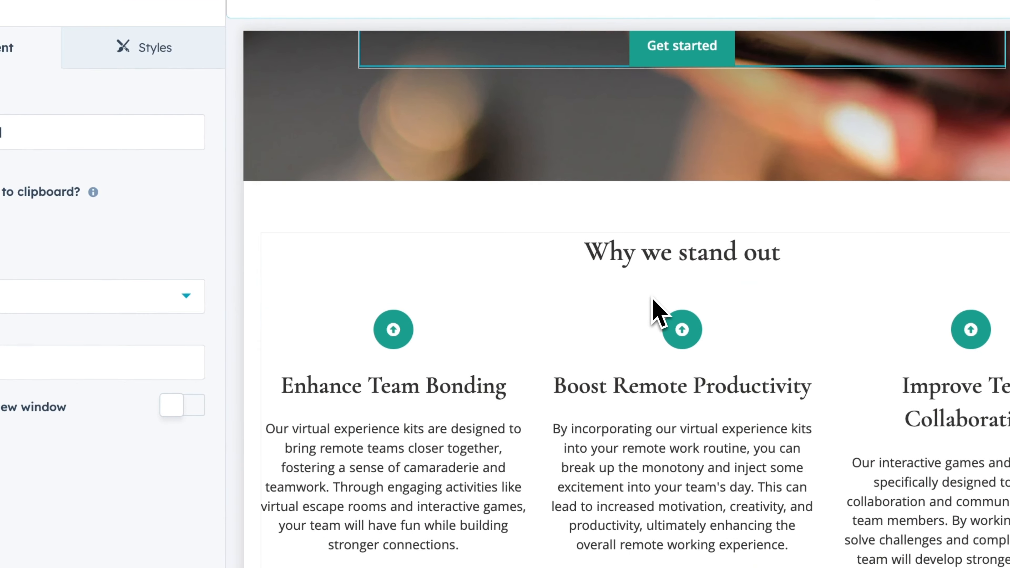
scroll(405, 311, down, 2)
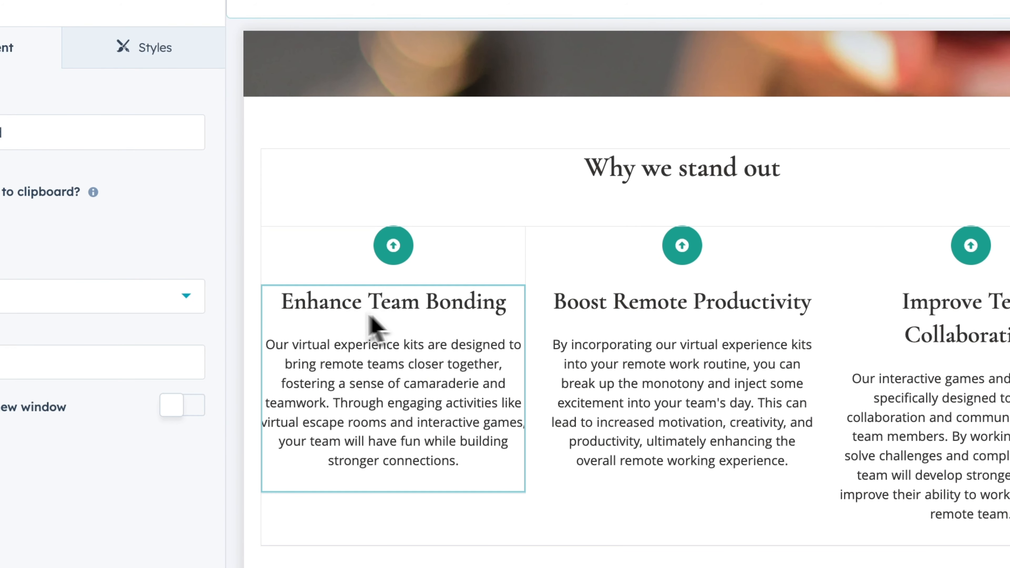
scroll(309, 370, down, 1)
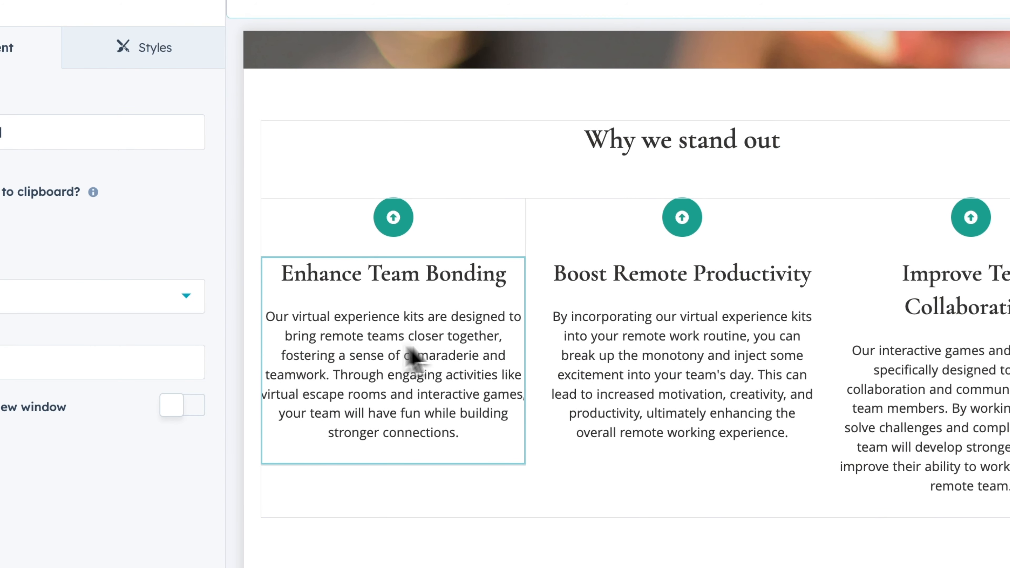
scroll(362, 387, down, 2)
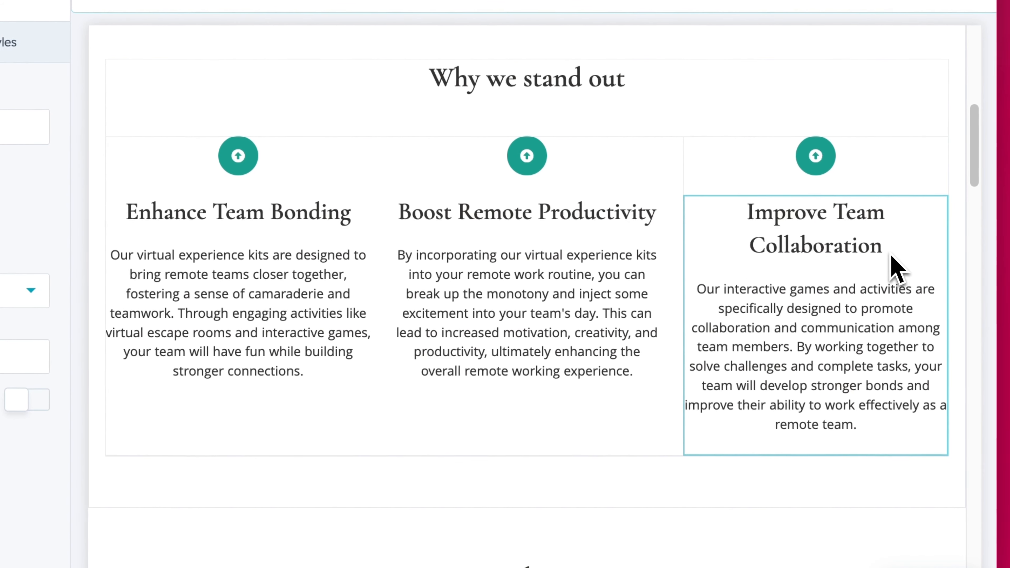
scroll(810, 320, down, 2)
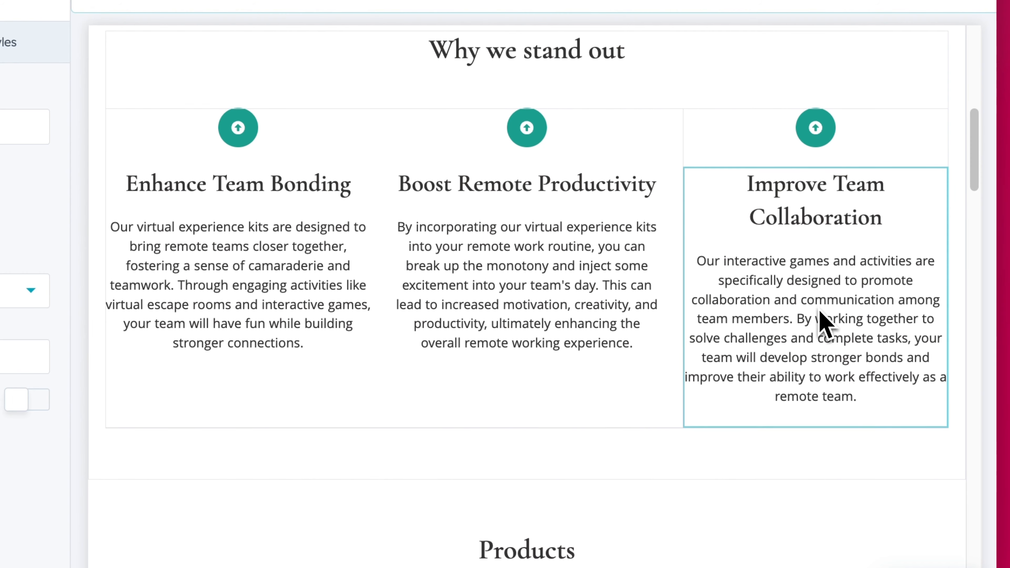
Examine the Products section, reading the descriptions and images for Virtual Escape Rooms, Interactive Games and Virtual Team-building Activities
scroll(834, 326, down, 5)
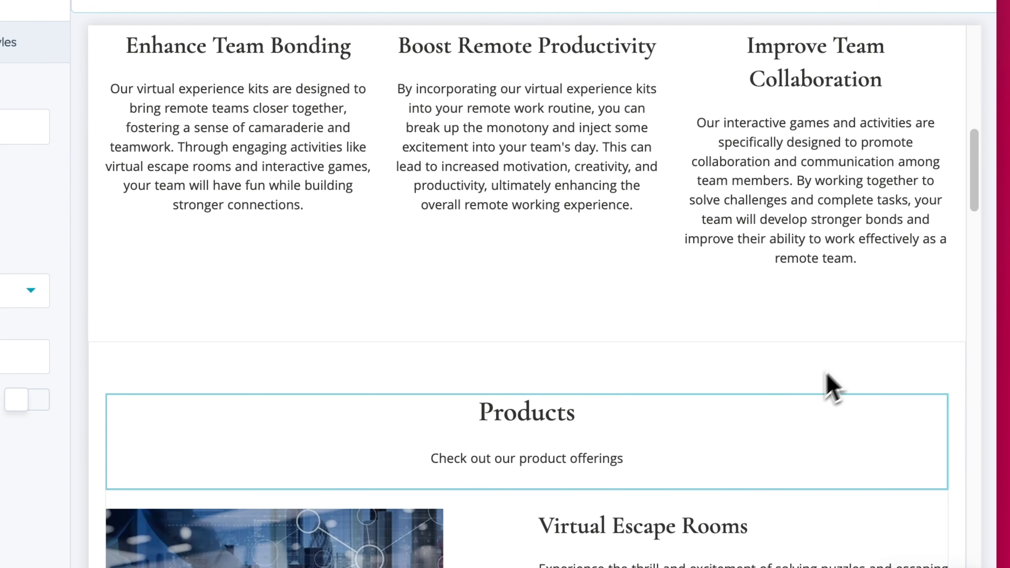
scroll(750, 417, down, 3)
scroll(590, 394, down, 3)
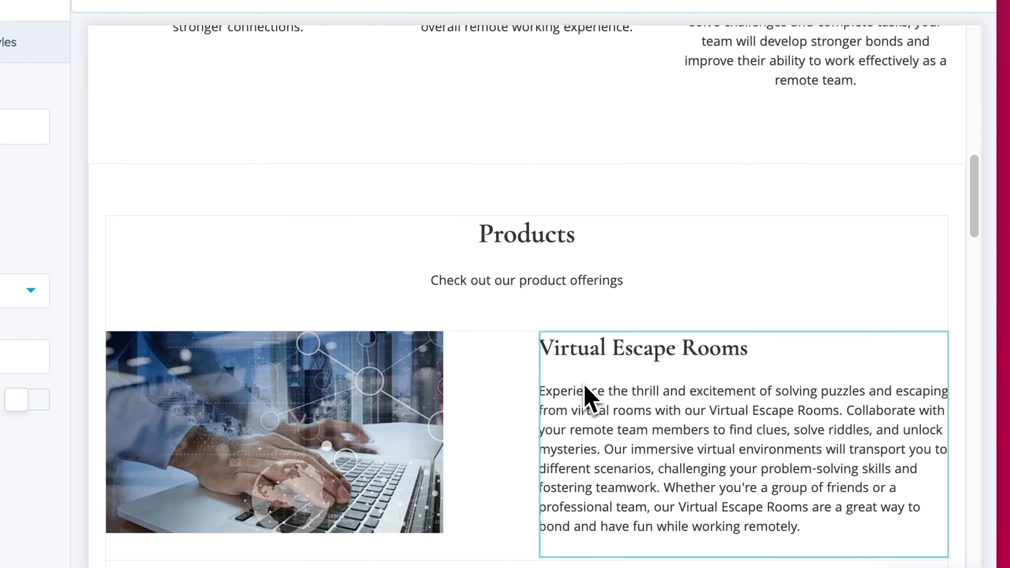
scroll(585, 398, down, 3)
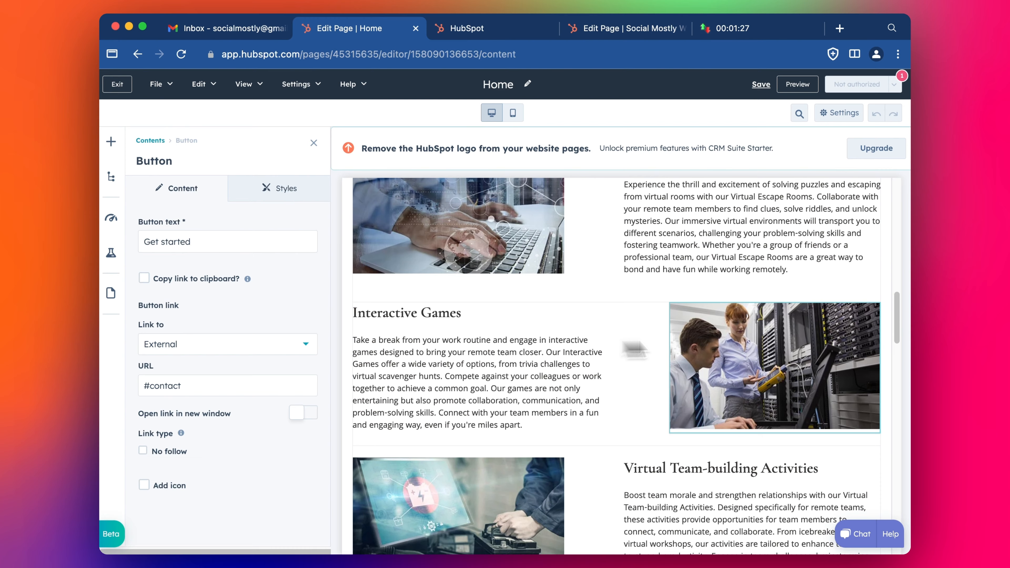
scroll(536, 350, down, 1)
scroll(536, 346, down, 3)
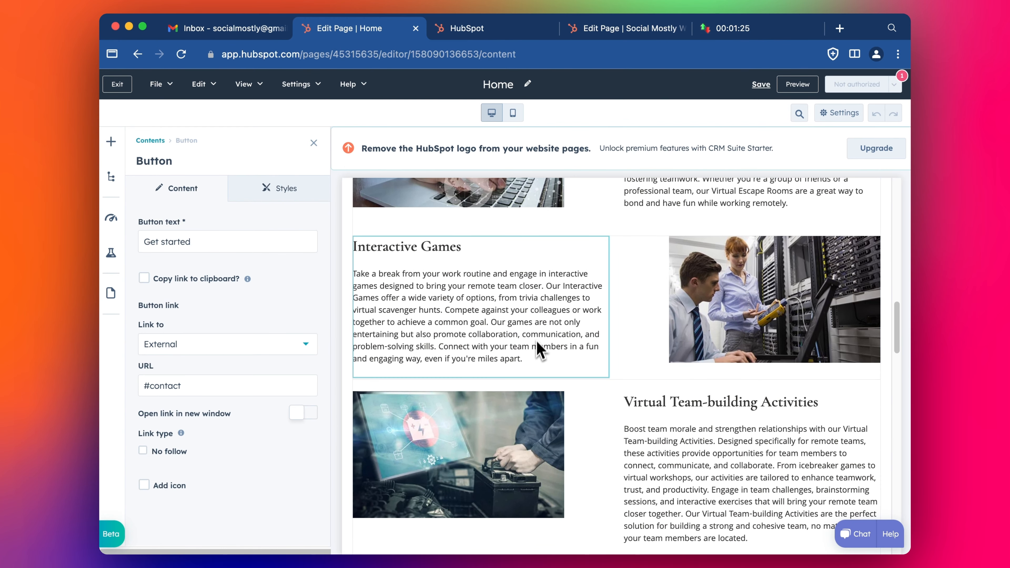
scroll(536, 340, down, 1)
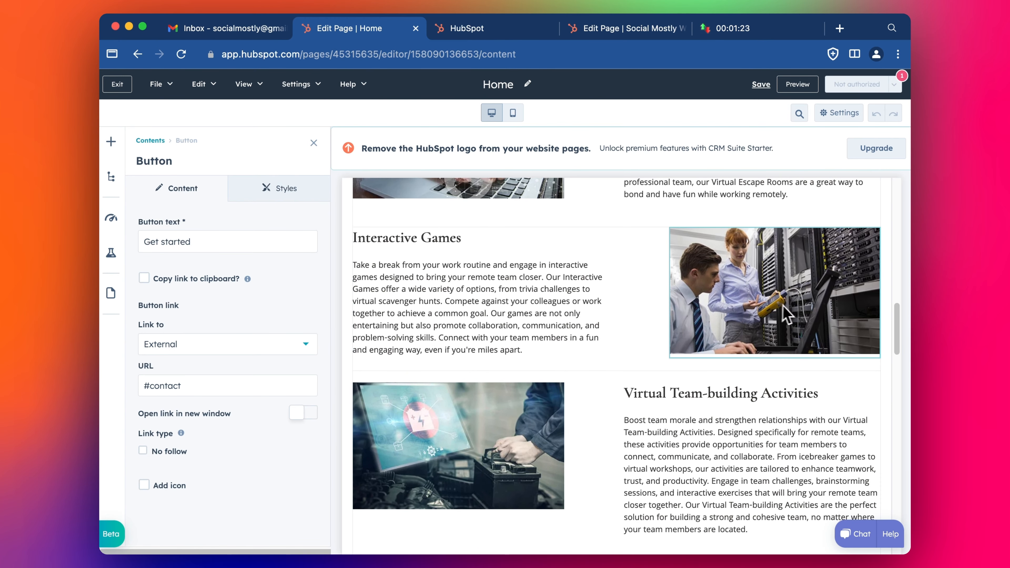
scroll(737, 304, down, 3)
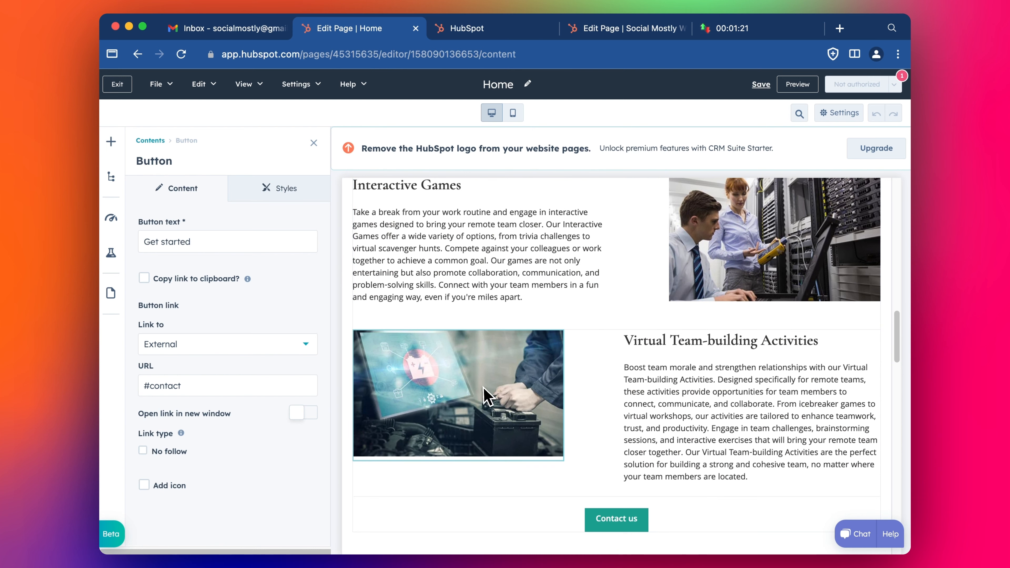
scroll(486, 395, down, 2)
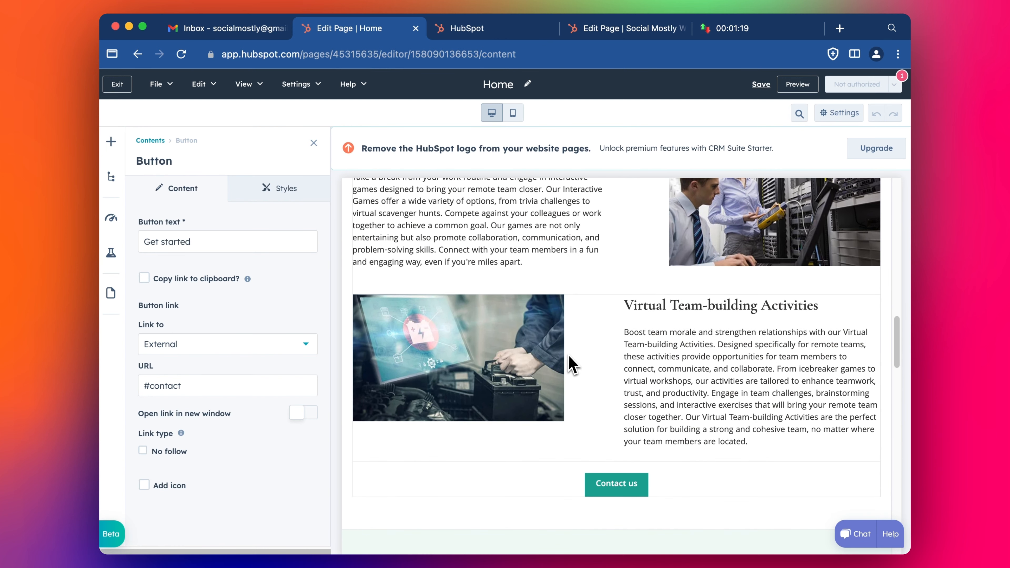
scroll(707, 270, up, 1)
scroll(676, 283, down, 3)
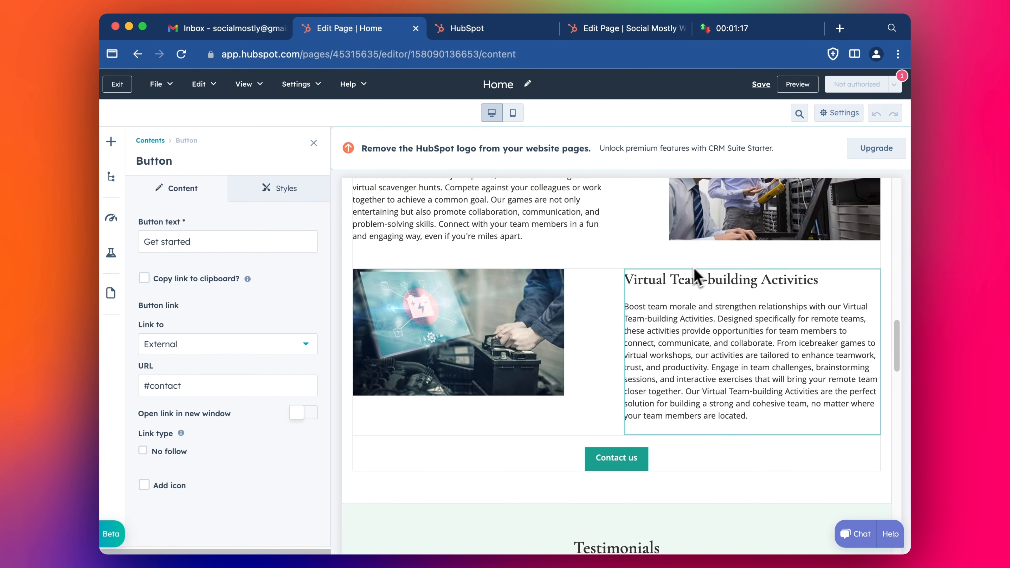
scroll(655, 294, down, 3)
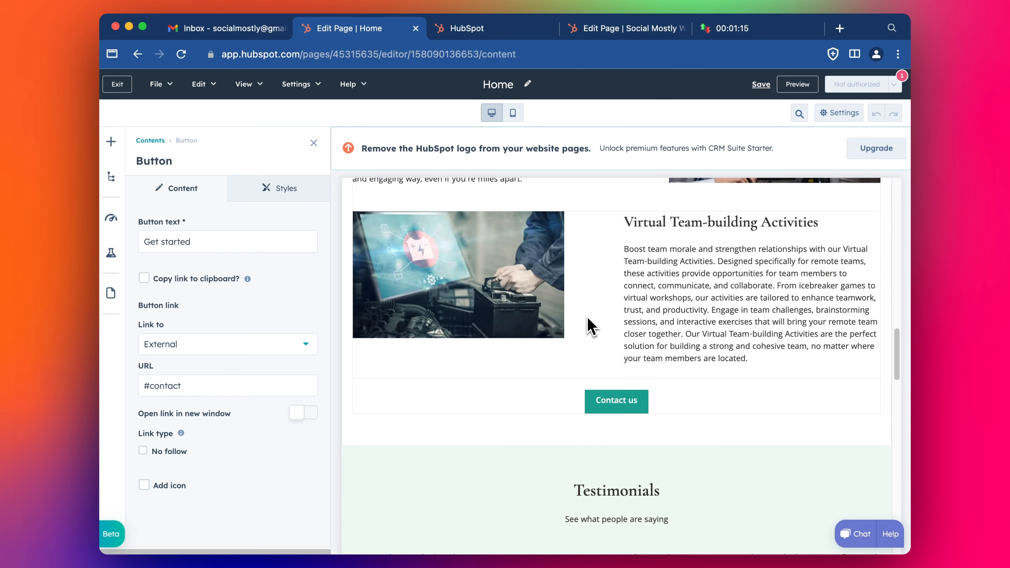
scroll(710, 292, down, 1)
scroll(712, 288, up, 10)
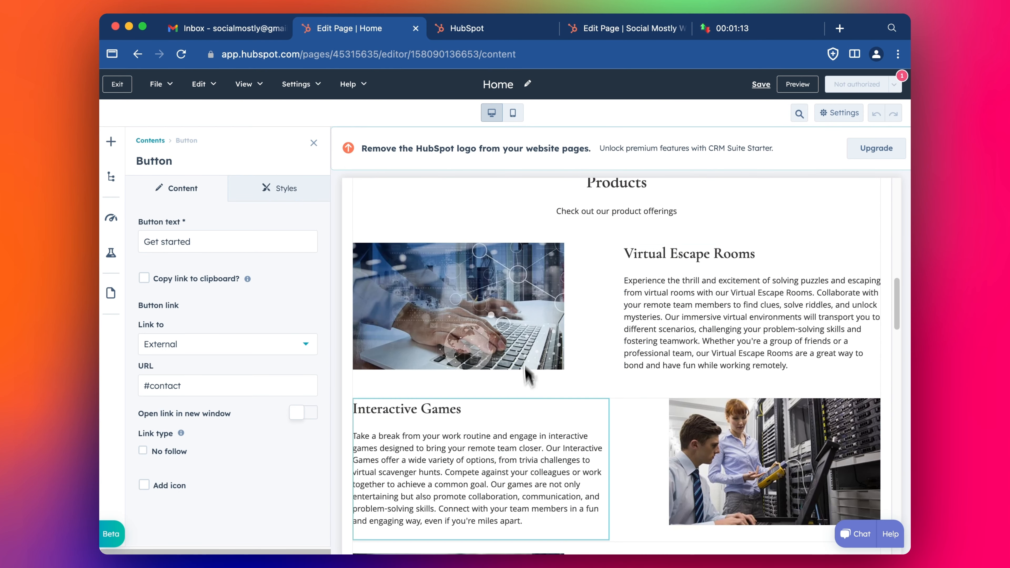
Examine the Testimonials section, reading the three customer quotes and their attributions
scroll(646, 427, down, 4)
scroll(646, 427, down, 7)
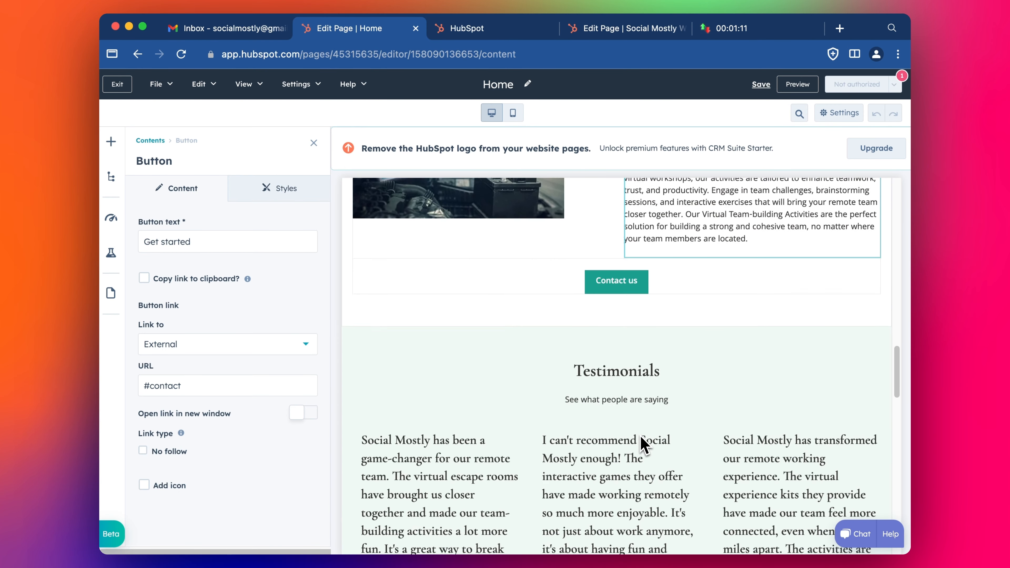
scroll(641, 444, down, 2)
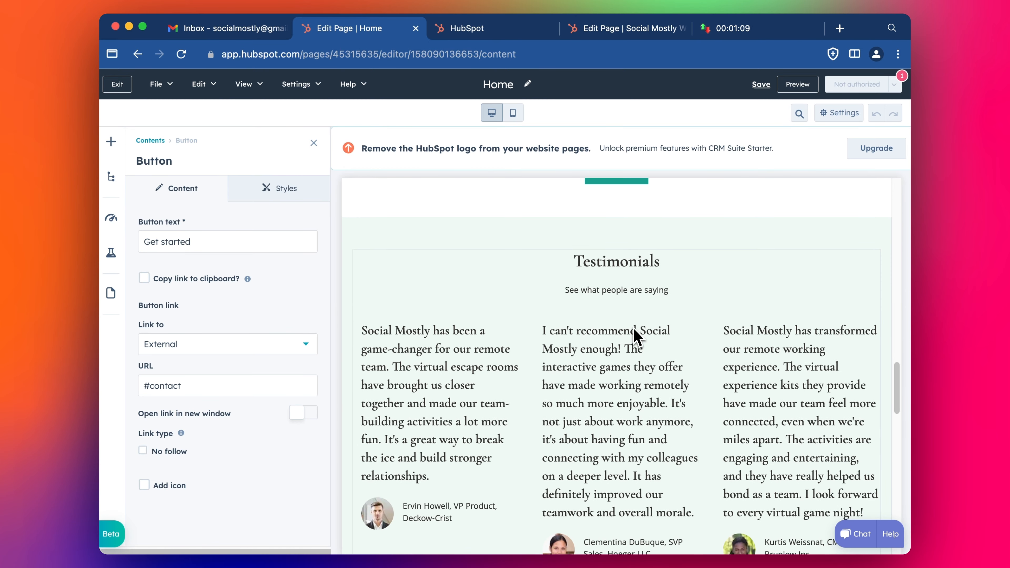
scroll(637, 338, down, 3)
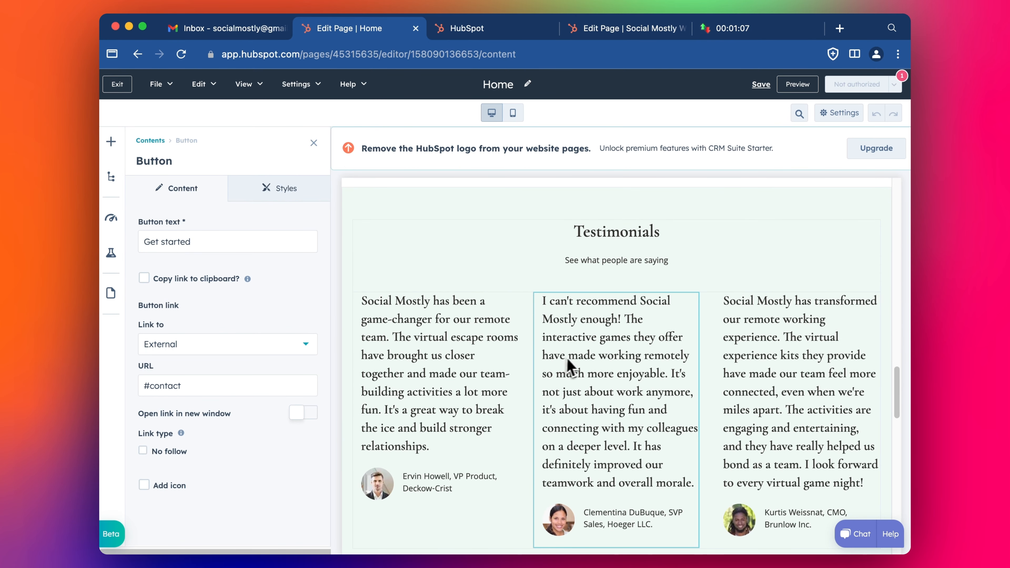
scroll(755, 383, down, 1)
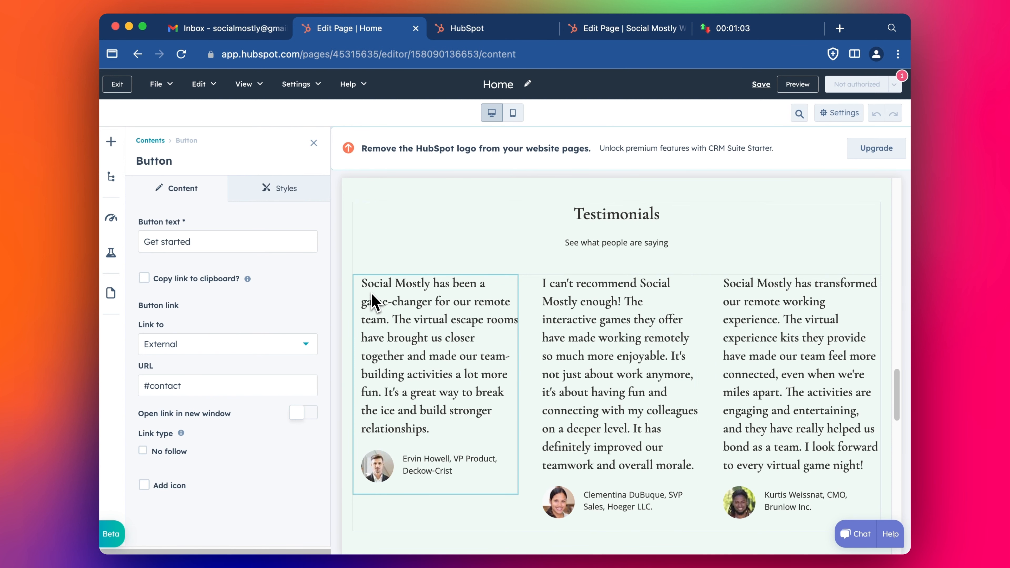
scroll(415, 339, down, 1)
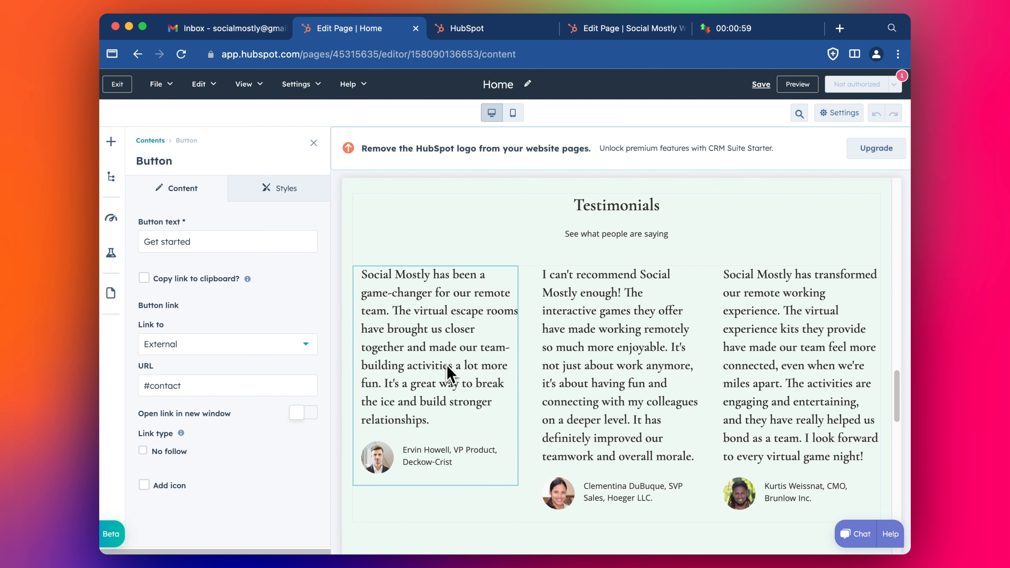
scroll(449, 370, down, 1)
scroll(608, 350, down, 1)
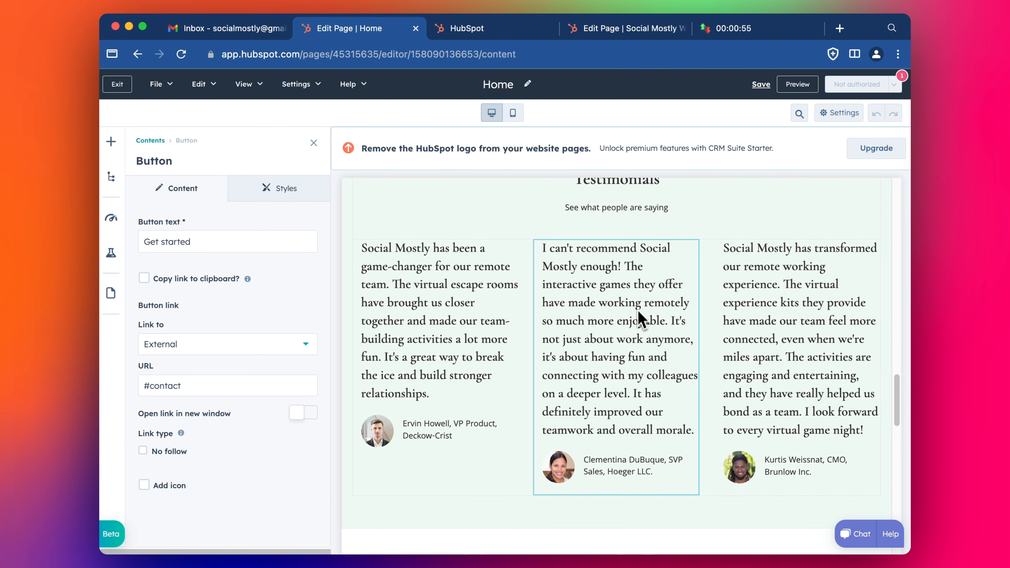
Review the remaining testimonials and the About section, including its image and the Our Company text
scroll(766, 323, down, 2)
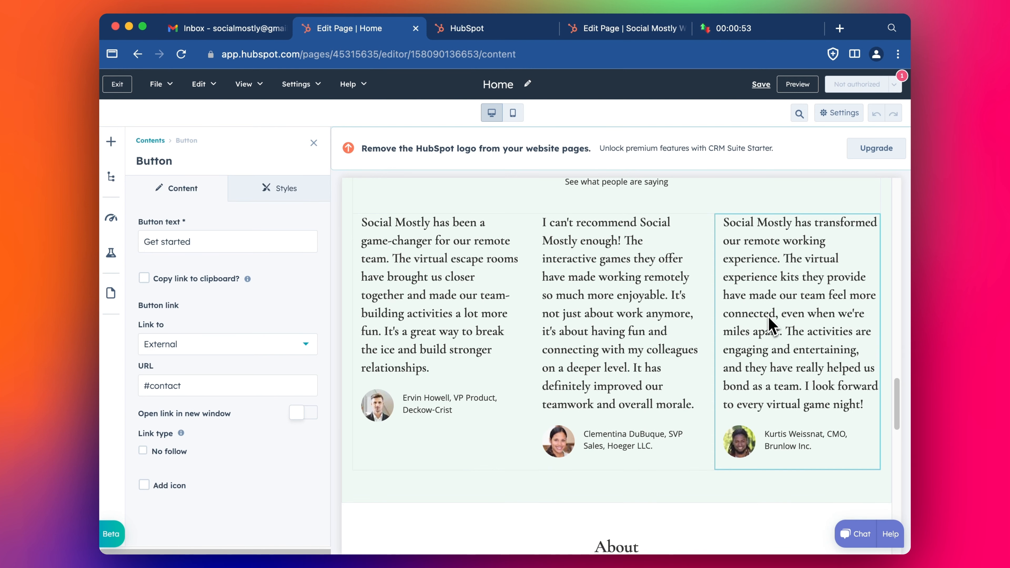
scroll(762, 332, up, 2)
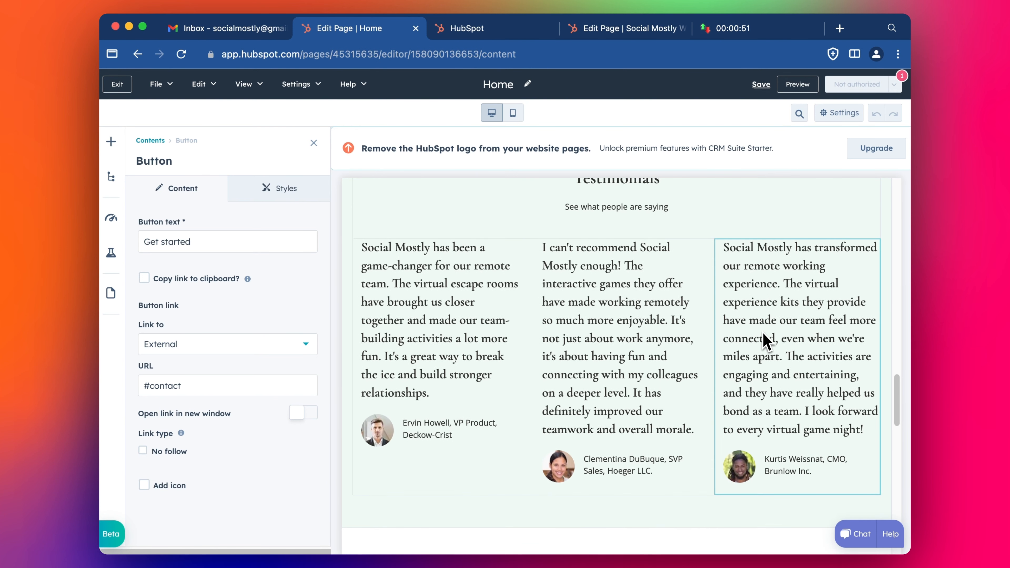
scroll(671, 354, down, 7)
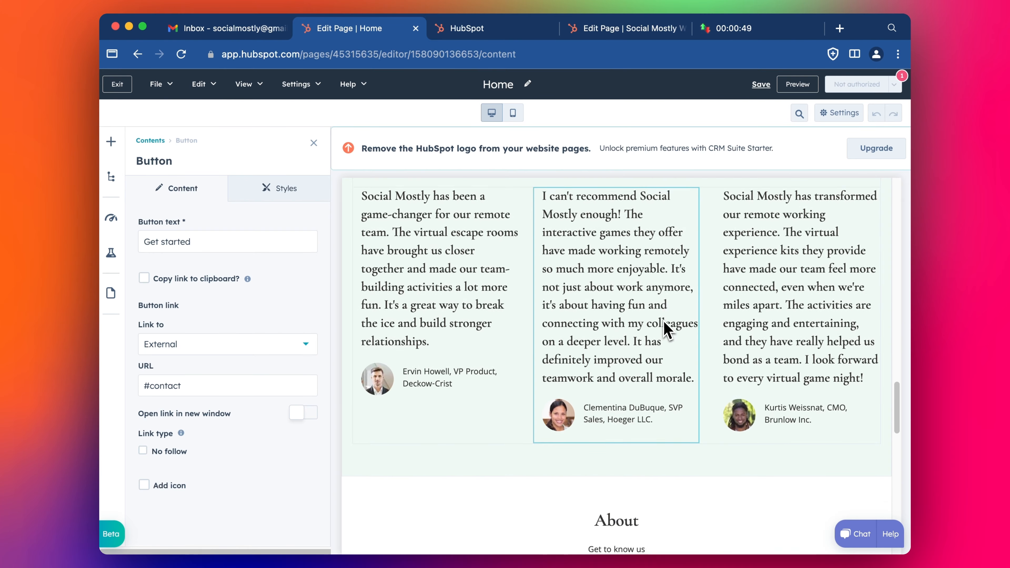
scroll(668, 328, down, 8)
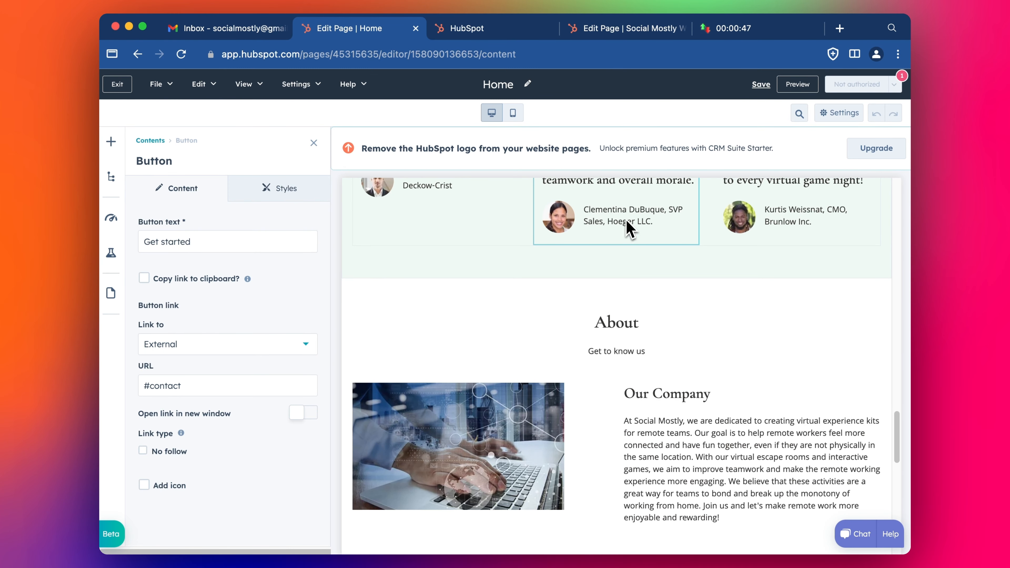
scroll(639, 225, down, 4)
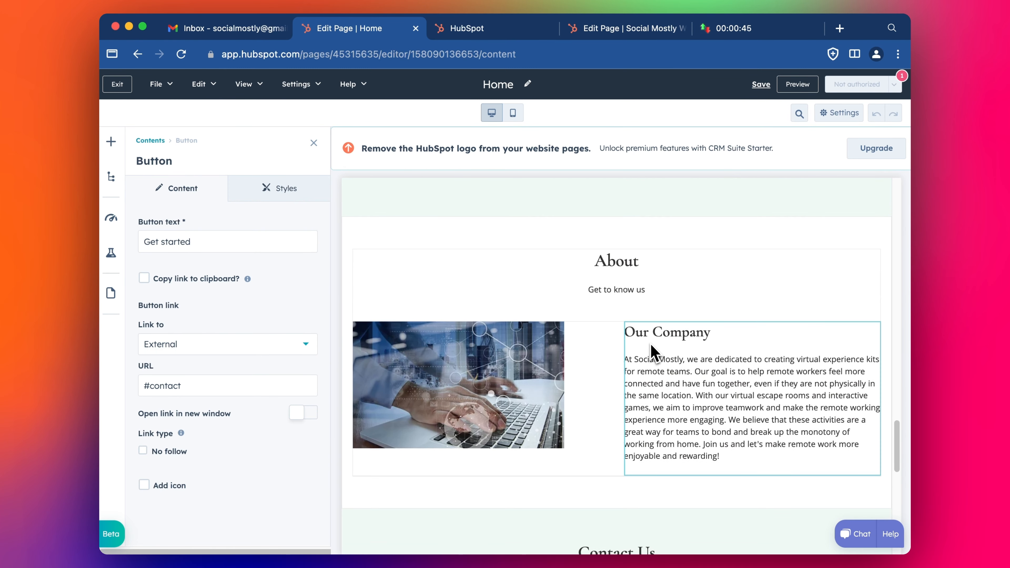
scroll(652, 352, down, 1)
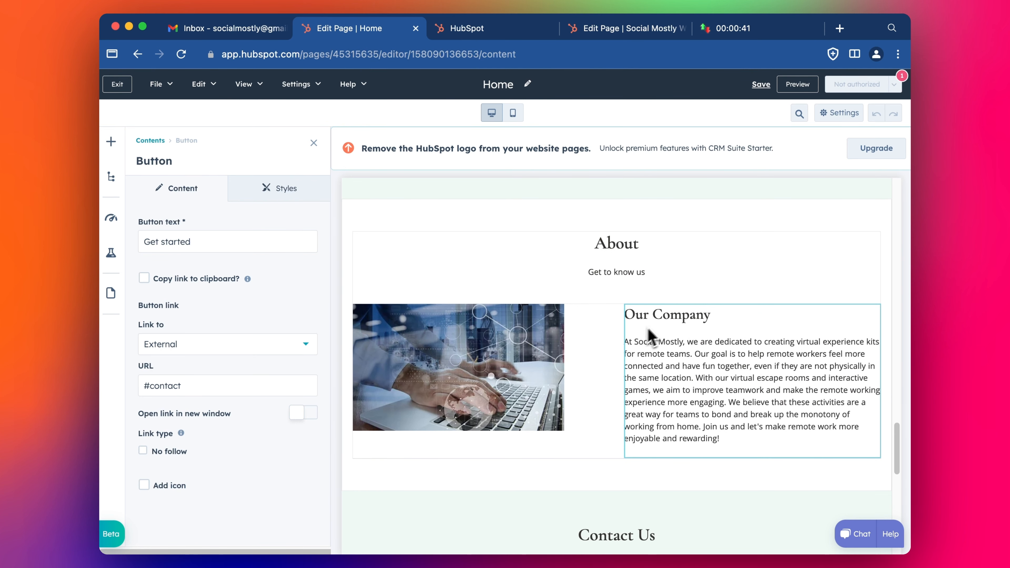
scroll(656, 326, down, 1)
scroll(680, 366, down, 13)
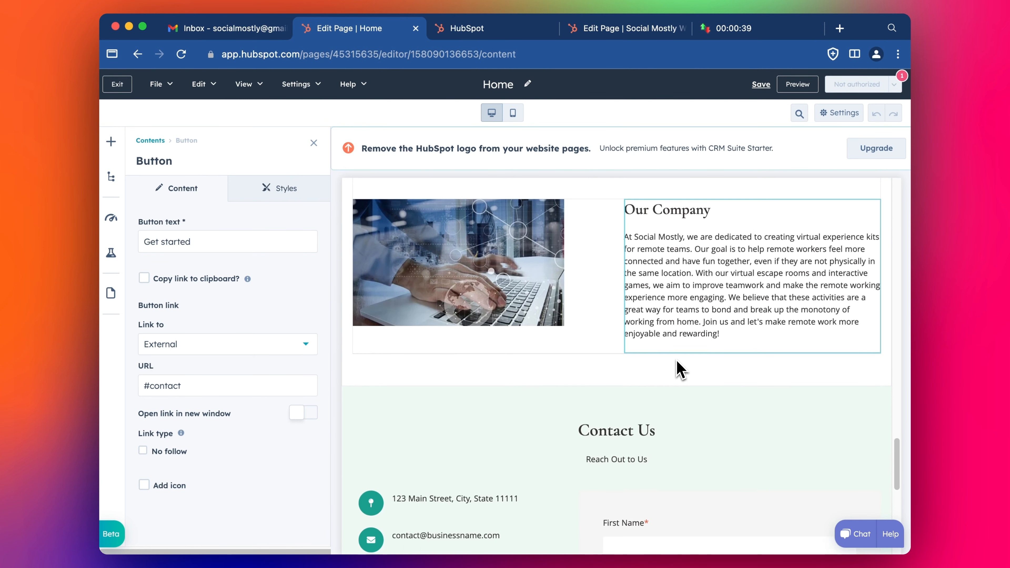
Inspect the Contact Us section, opening the settings of its contact details list and of its contact form
scroll(612, 385, down, 1)
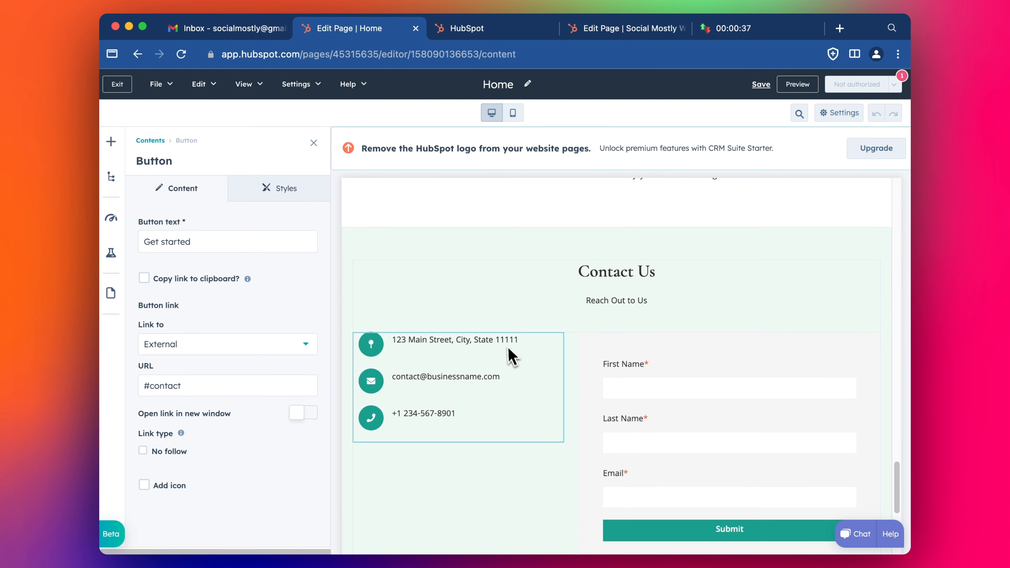
scroll(559, 388, down, 1)
click(464, 344)
scroll(629, 338, down, 1)
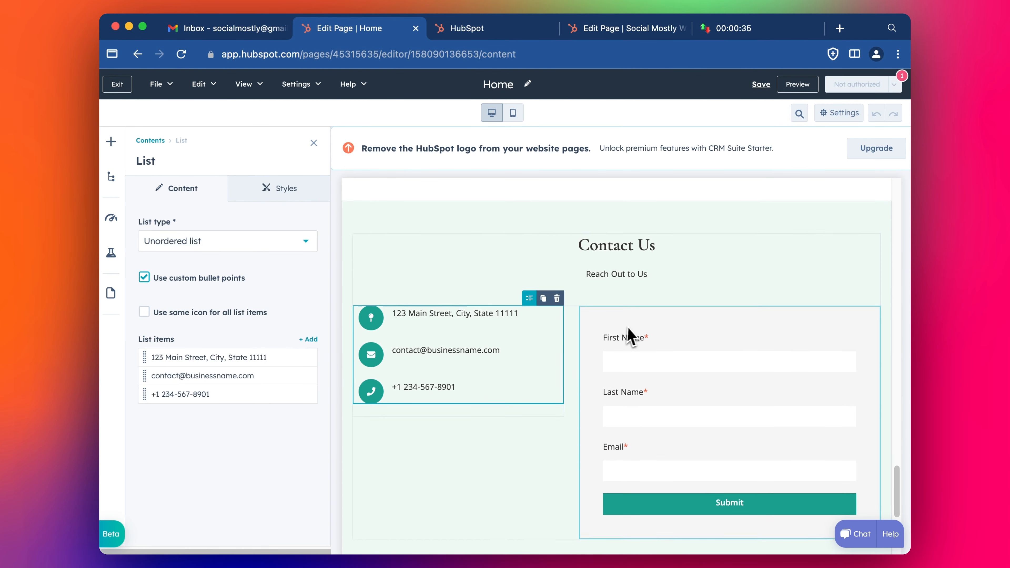
scroll(638, 336, down, 1)
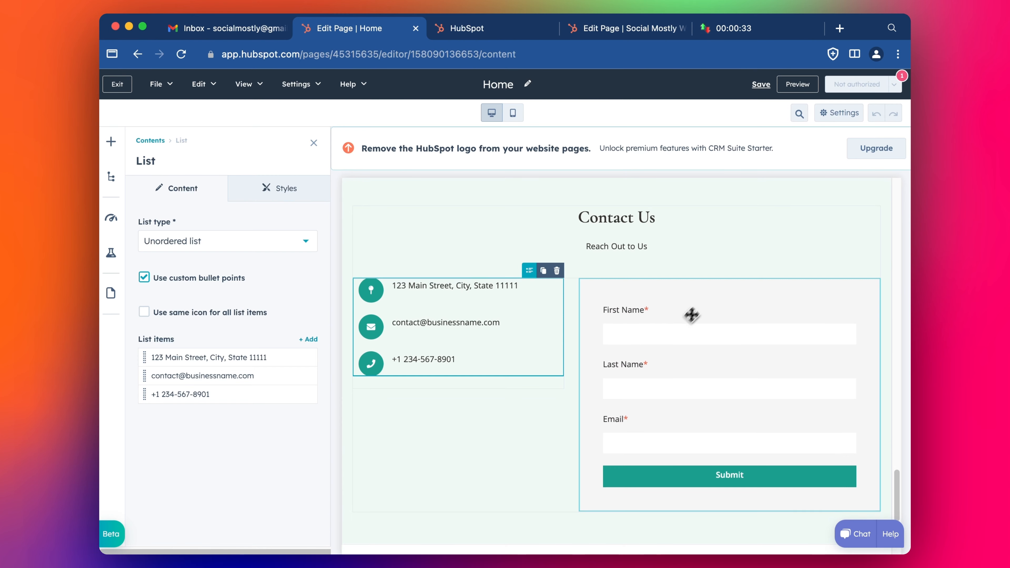
click(696, 312)
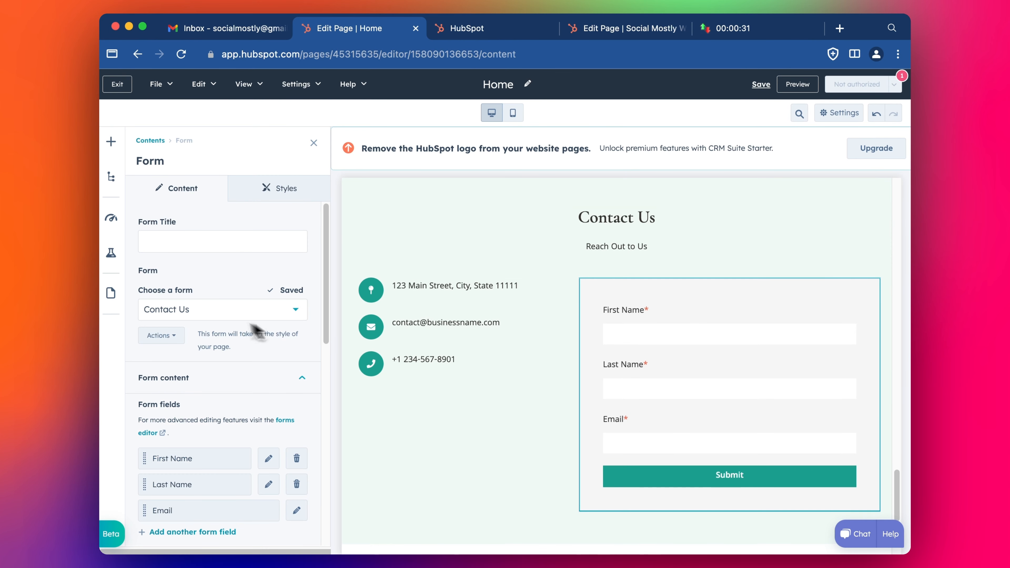
Check the global footer with its social icons and links, and return to the hero banner of the page
scroll(692, 376, down, 7)
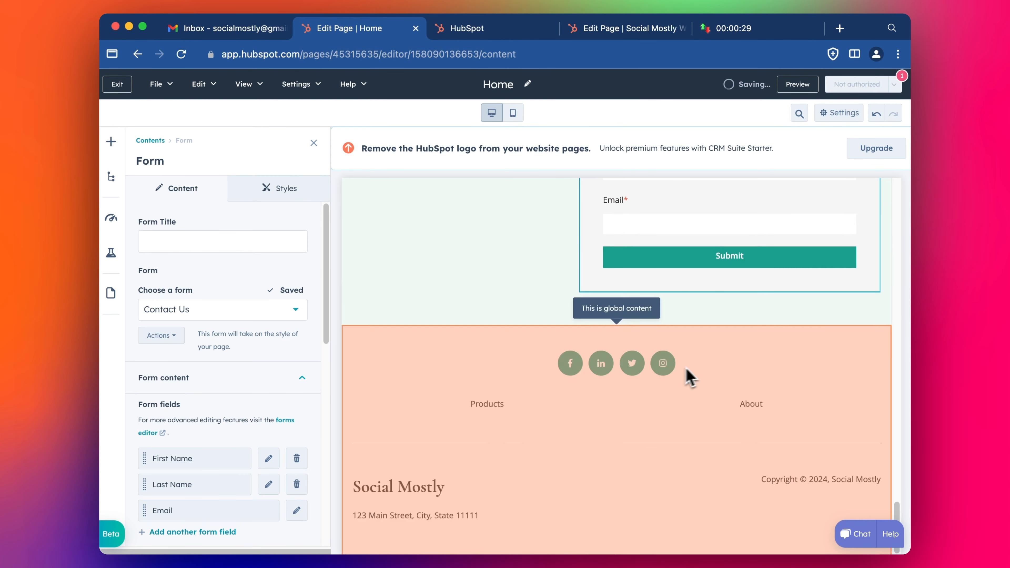
scroll(655, 378, down, 1)
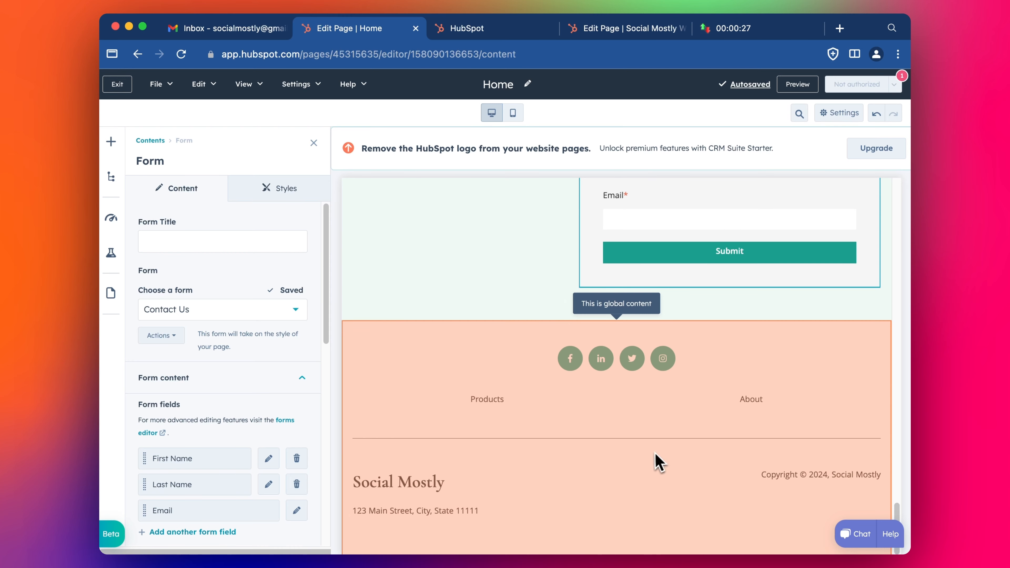
scroll(744, 434, up, 20)
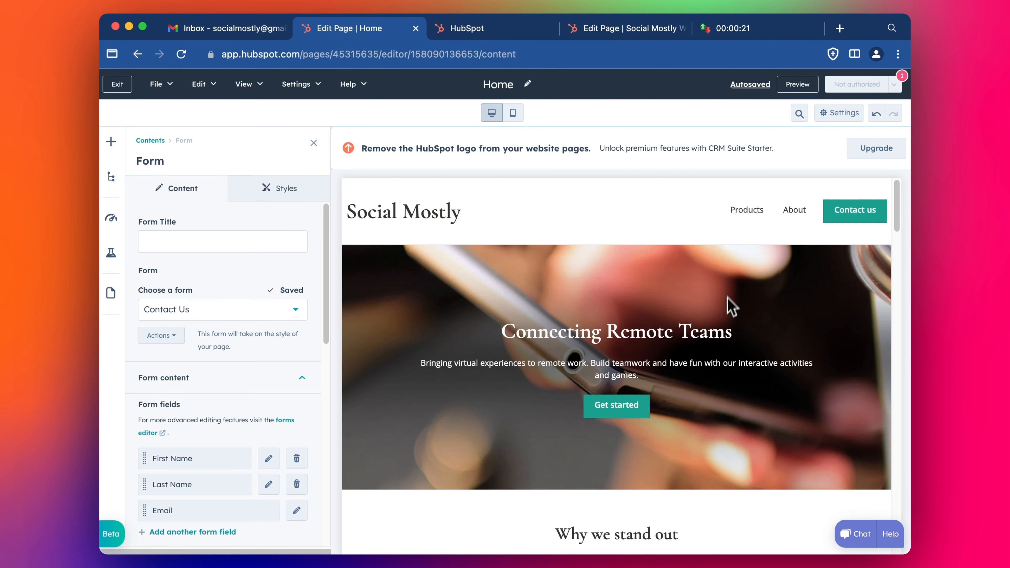
scroll(720, 338, down, 1)
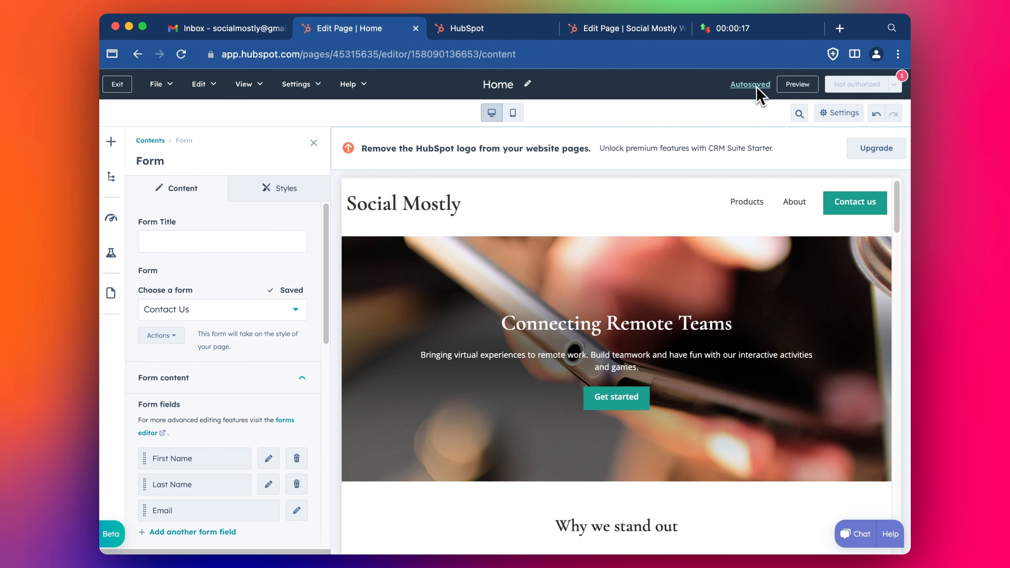
Preview the home page and test its Products, About, Contact us and Get started links, returning to the preview after each
click(791, 85)
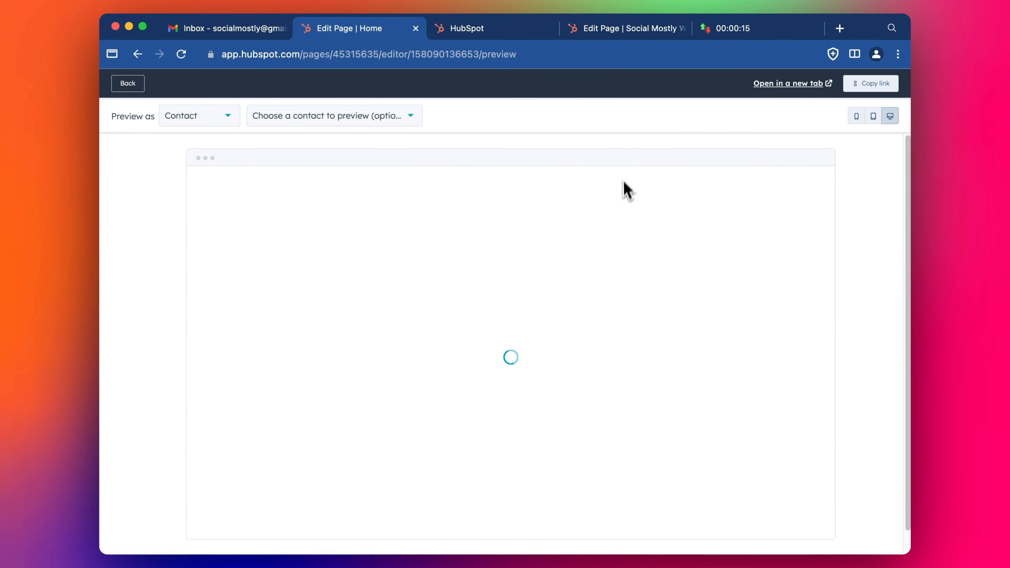
click(641, 201)
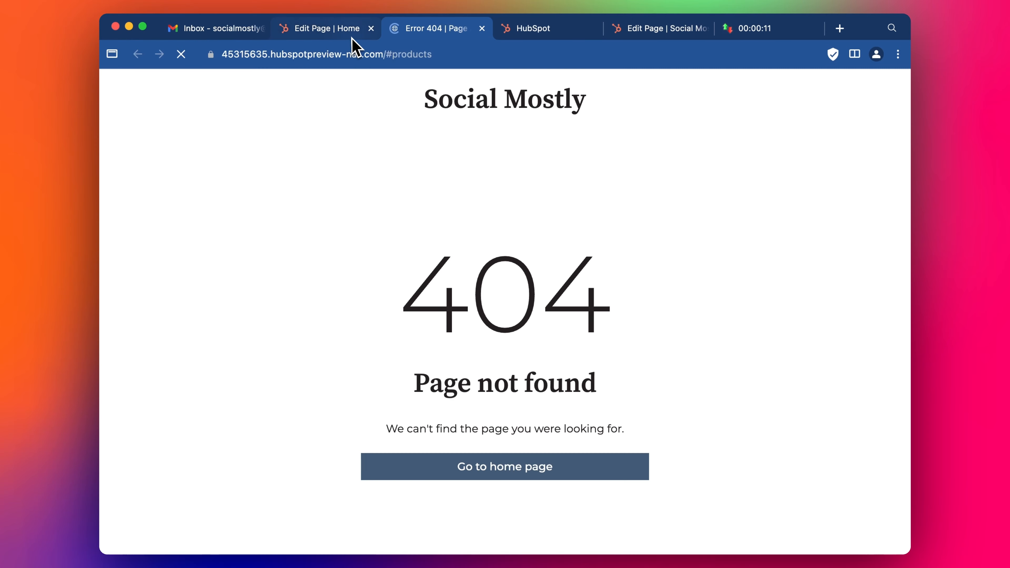
click(351, 37)
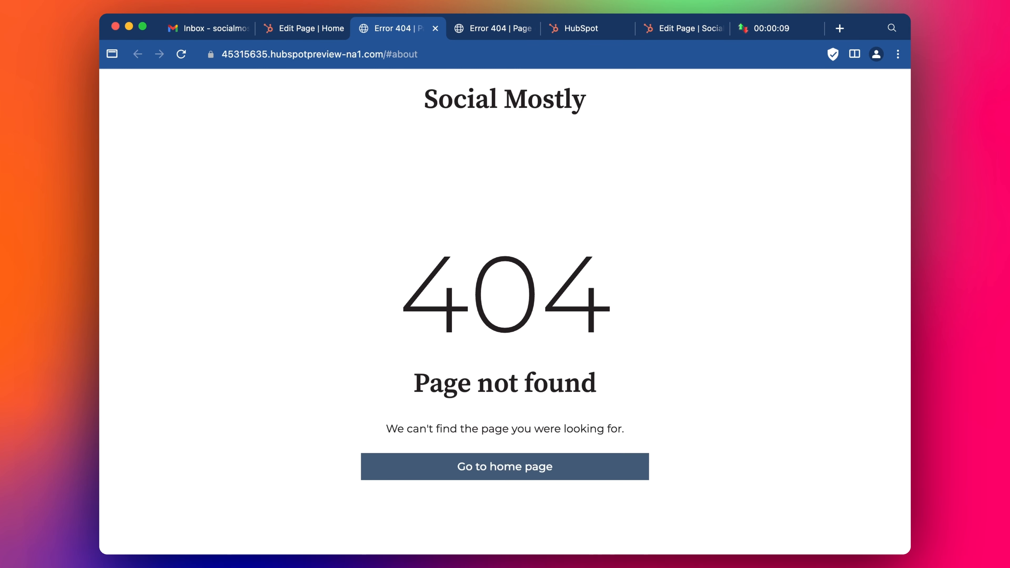
click(313, 28)
click(736, 199)
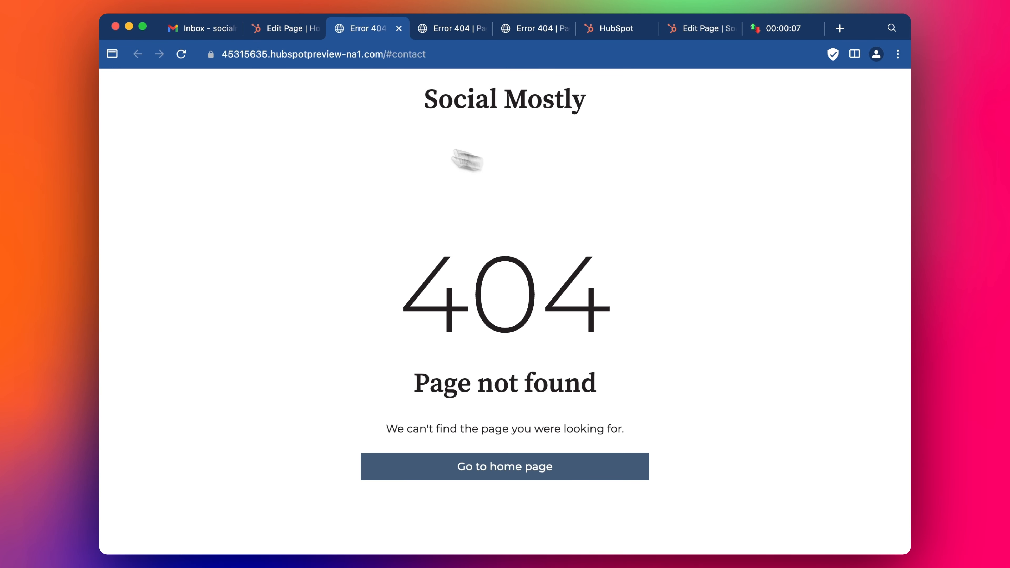
click(284, 28)
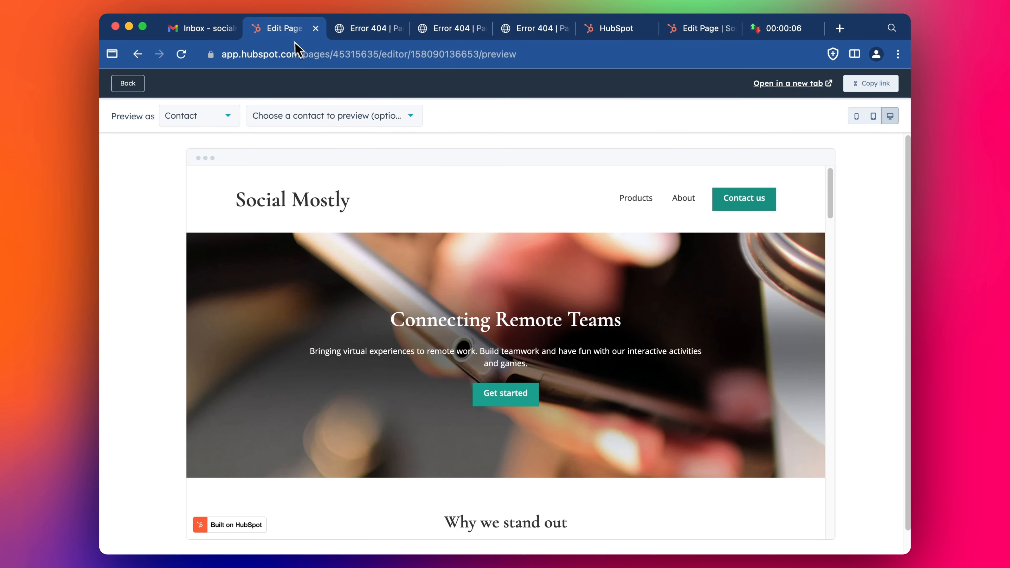
click(505, 394)
click(267, 30)
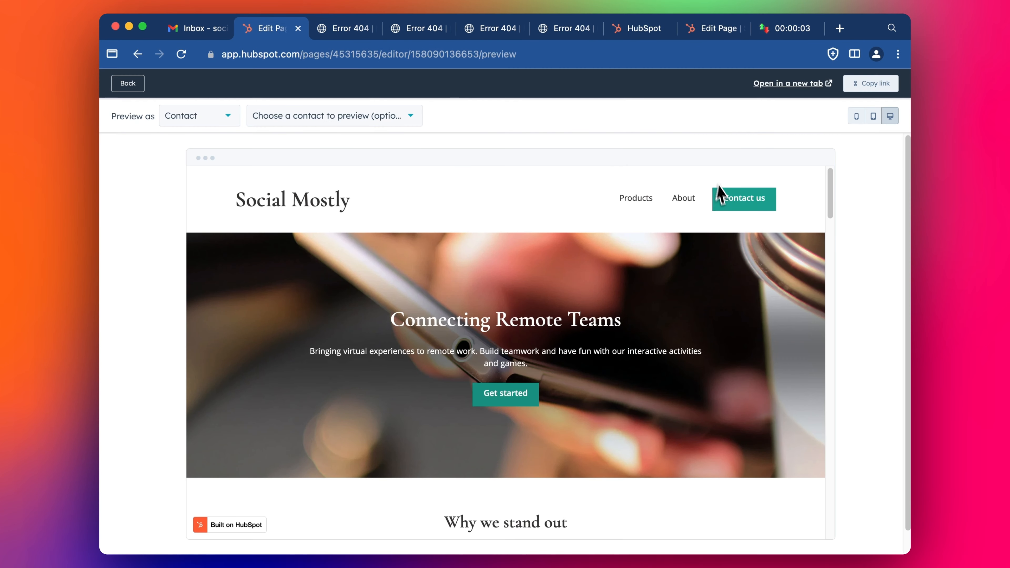
Look through the Products section in the page preview and close the browser tab with the countdown timer
scroll(699, 257, down, 8)
scroll(579, 289, down, 10)
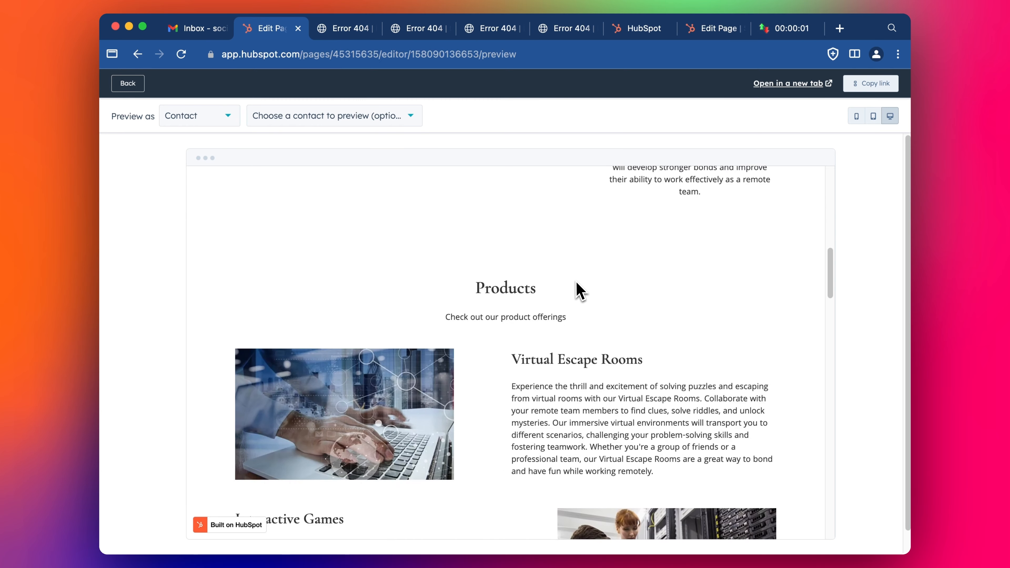
scroll(562, 338, down, 3)
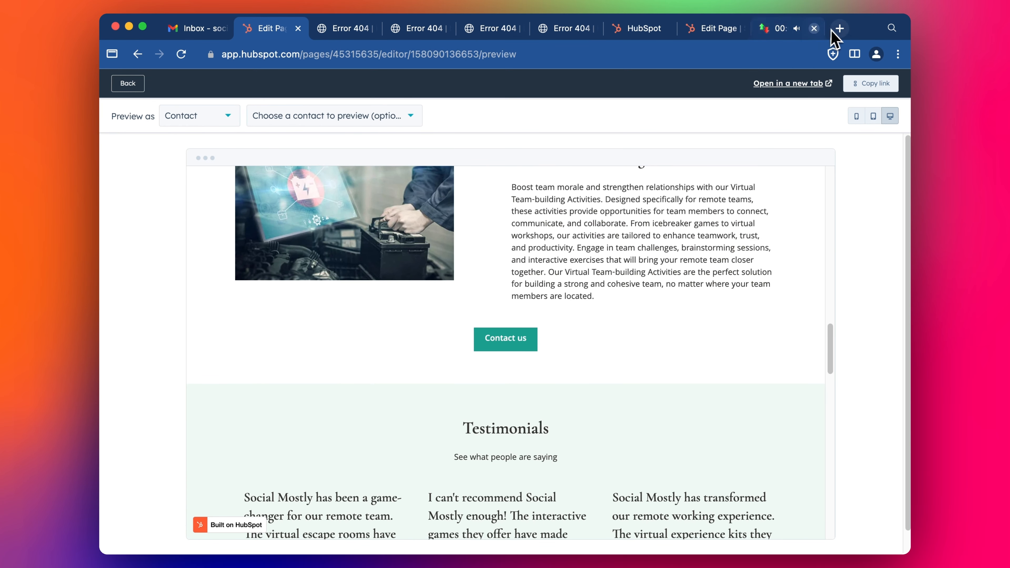
click(812, 31)
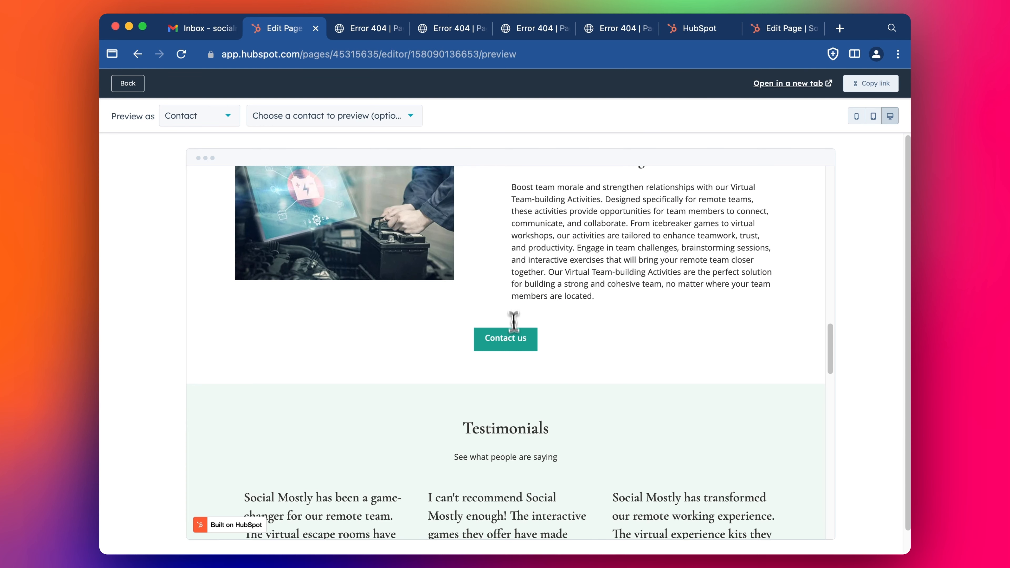
Review the lower part of the page preview, from the testimonials through About and Contact Us to the footer
scroll(457, 398, down, 1)
scroll(455, 407, down, 9)
scroll(419, 406, down, 7)
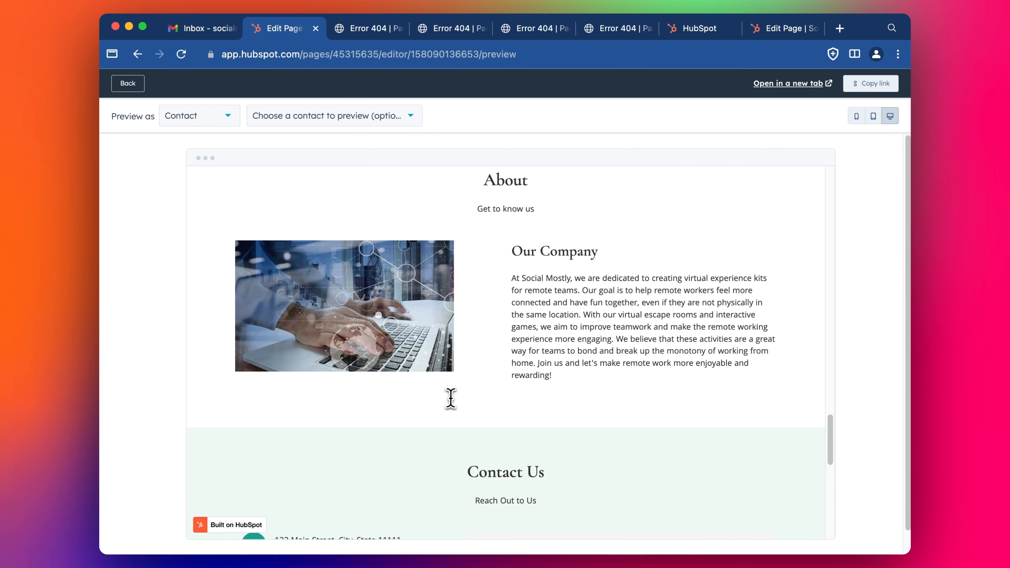
scroll(461, 388, down, 7)
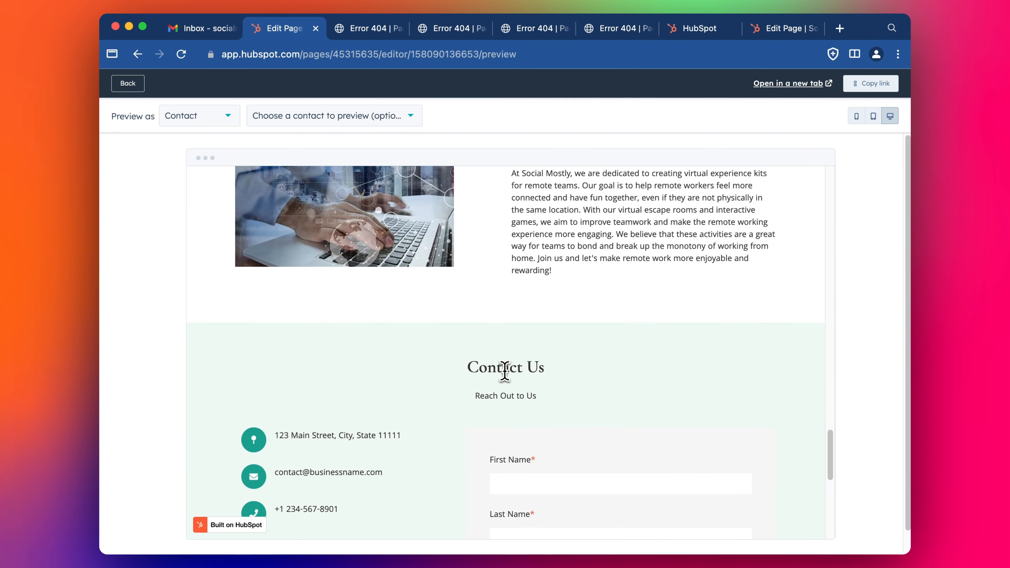
scroll(457, 315, down, 5)
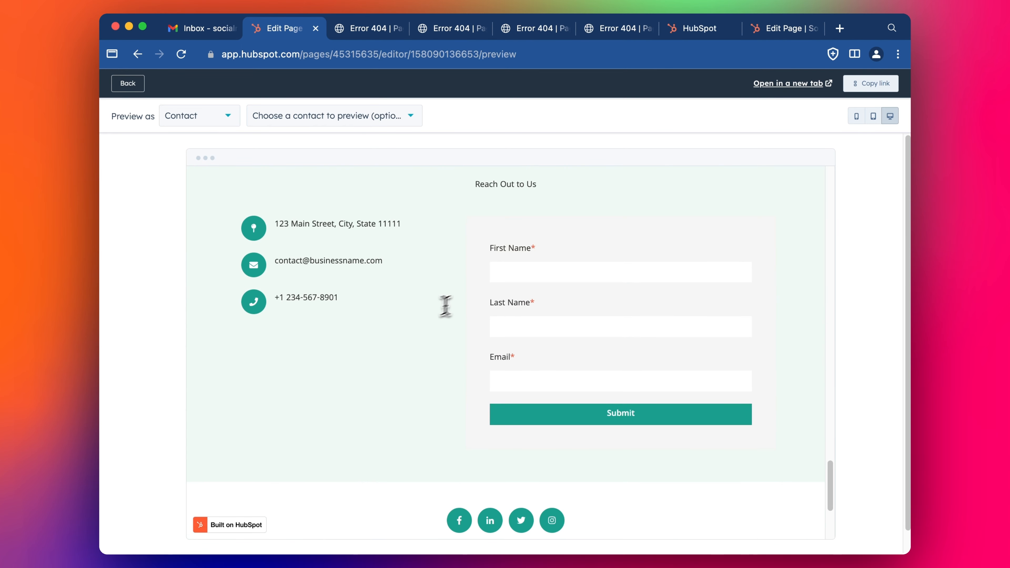
scroll(419, 328, down, 3)
Examine the hero banner and the three benefit columns under Why we stand out in the page preview
scroll(447, 414, up, 20)
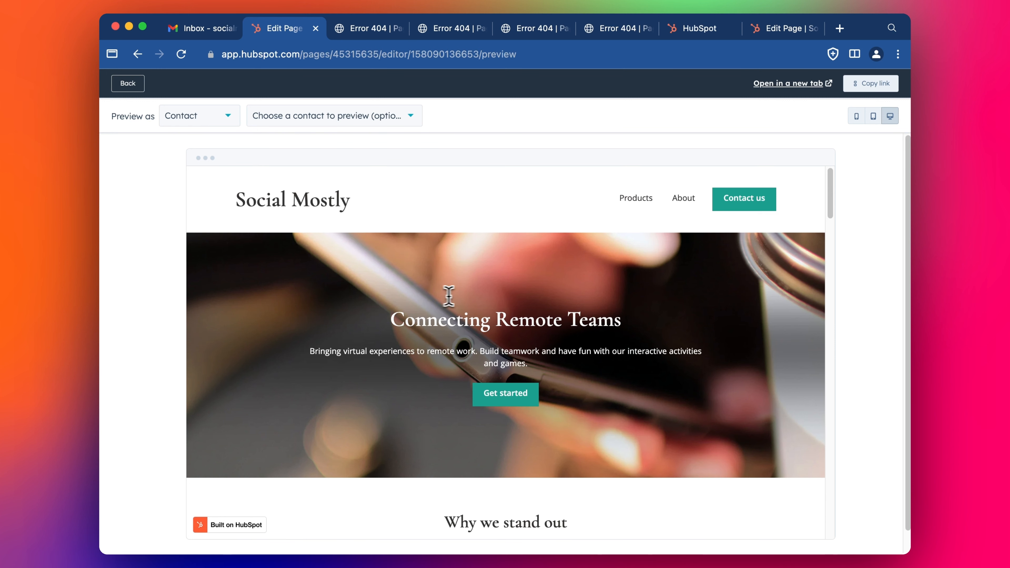
scroll(472, 328, down, 3)
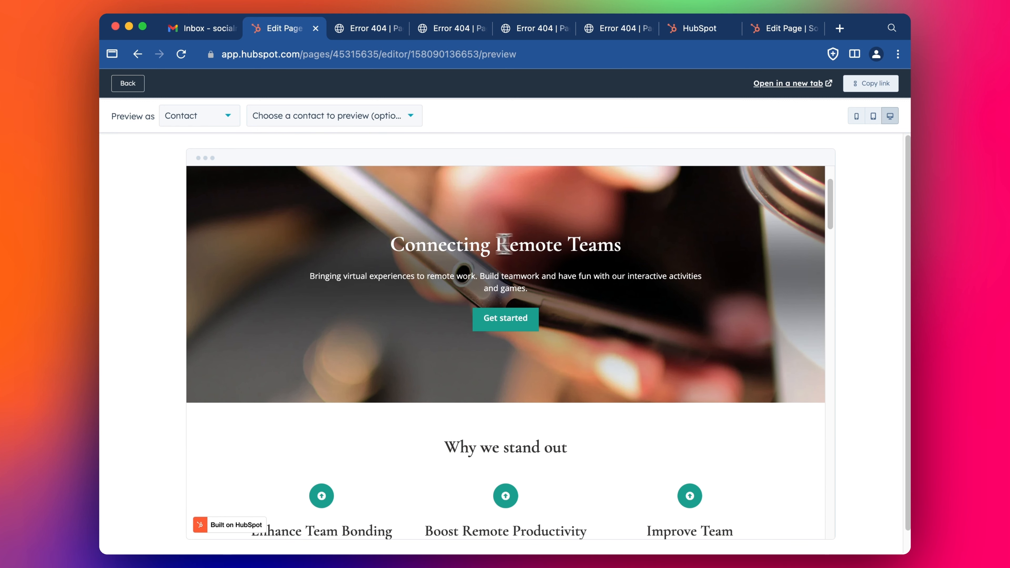
scroll(491, 271, down, 1)
scroll(492, 381, down, 1)
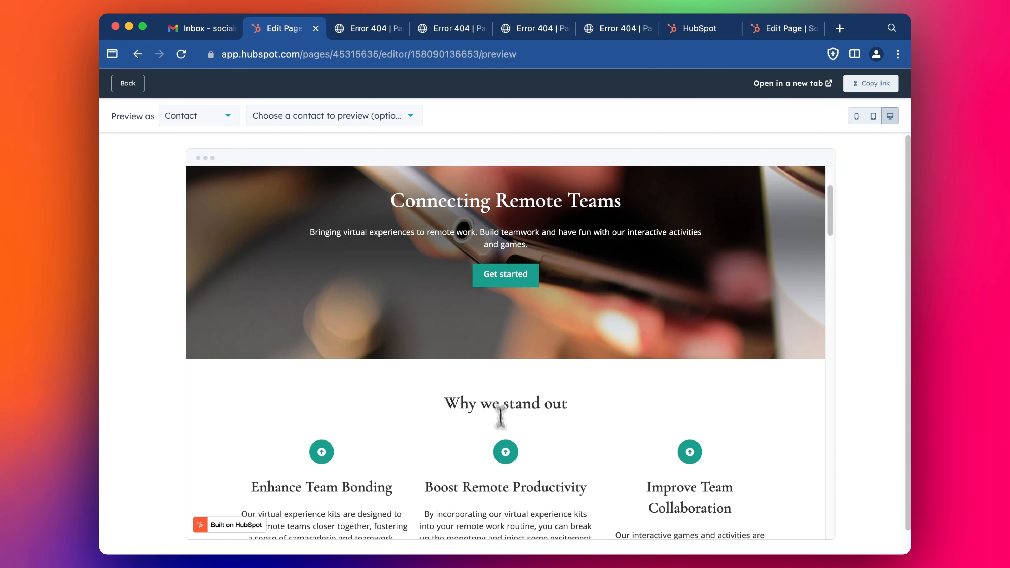
scroll(514, 412, down, 1)
scroll(522, 407, down, 5)
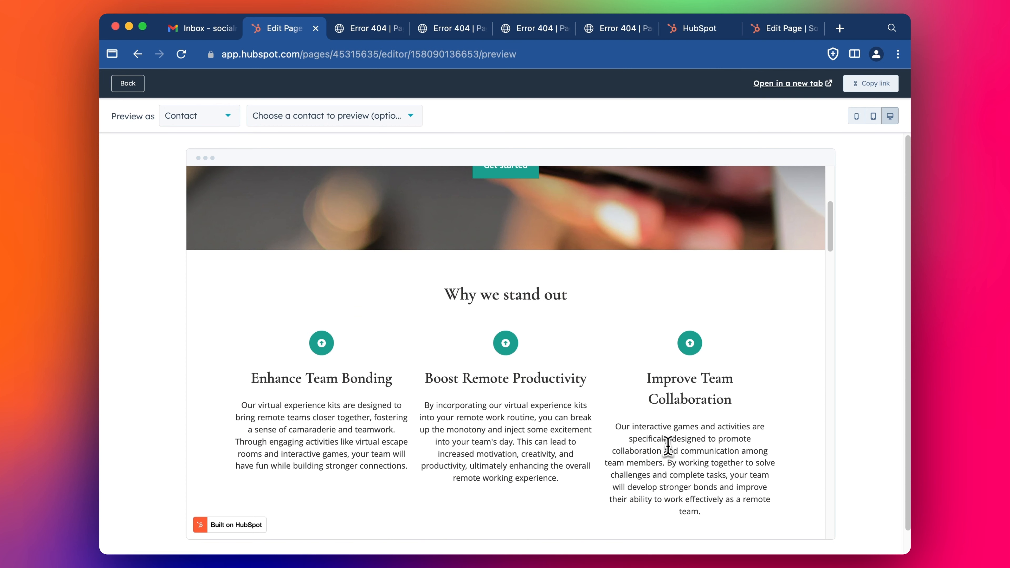
scroll(667, 445, down, 2)
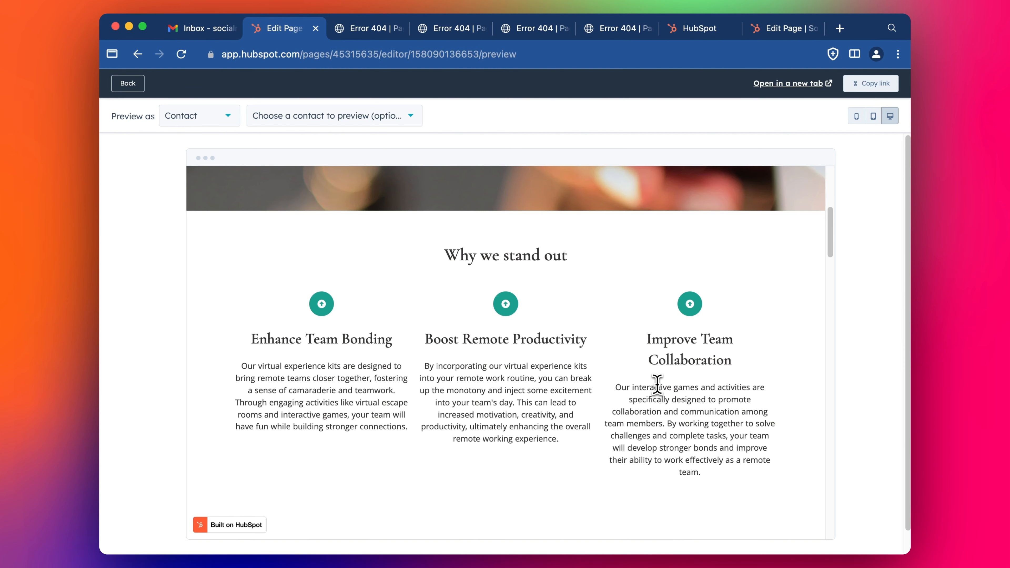
scroll(671, 397, up, 3)
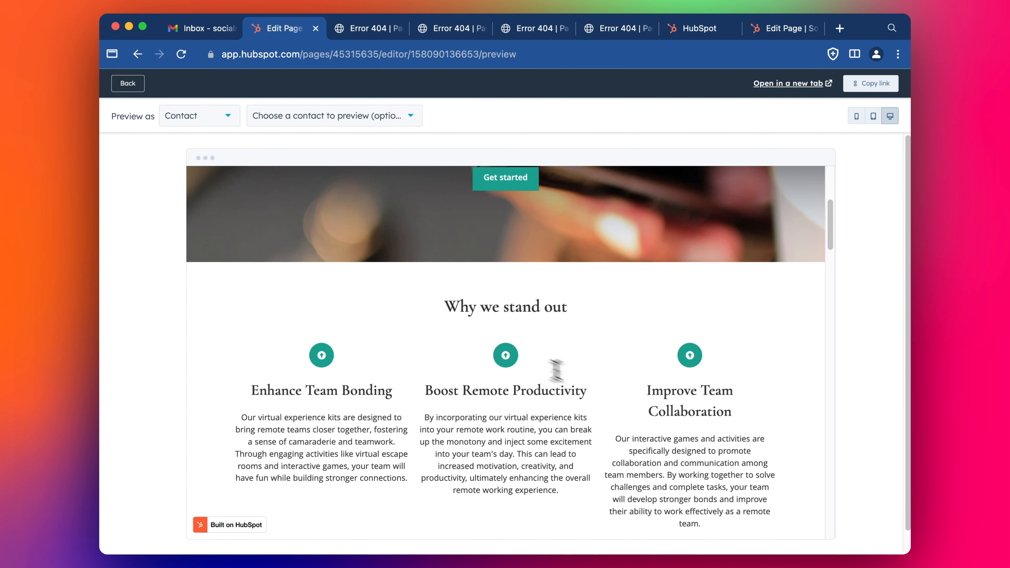
scroll(561, 338, up, 5)
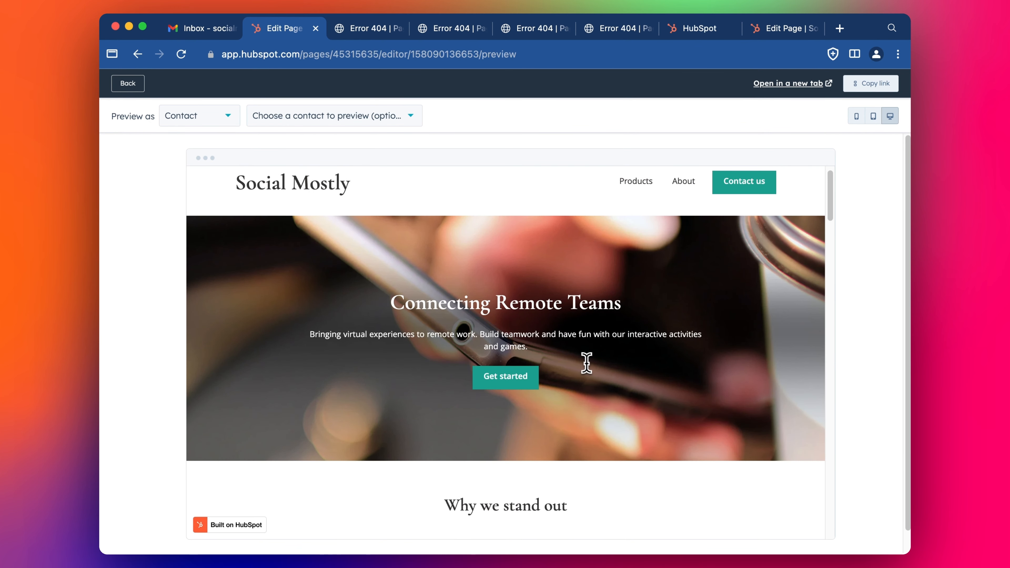
scroll(587, 363, down, 5)
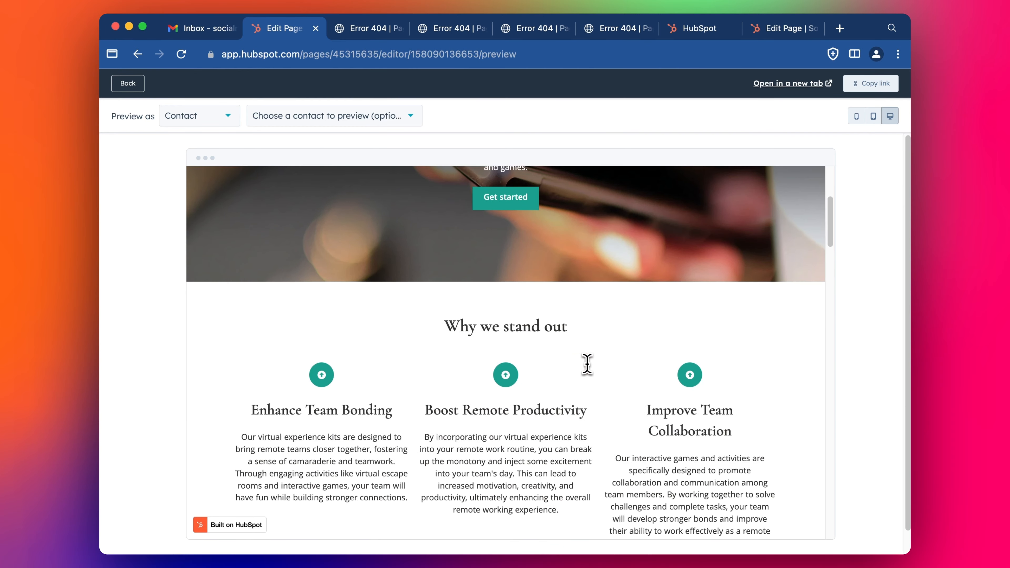
Review the page preview from Why we stand out through the product offerings and testimonials to the About section
scroll(587, 363, down, 8)
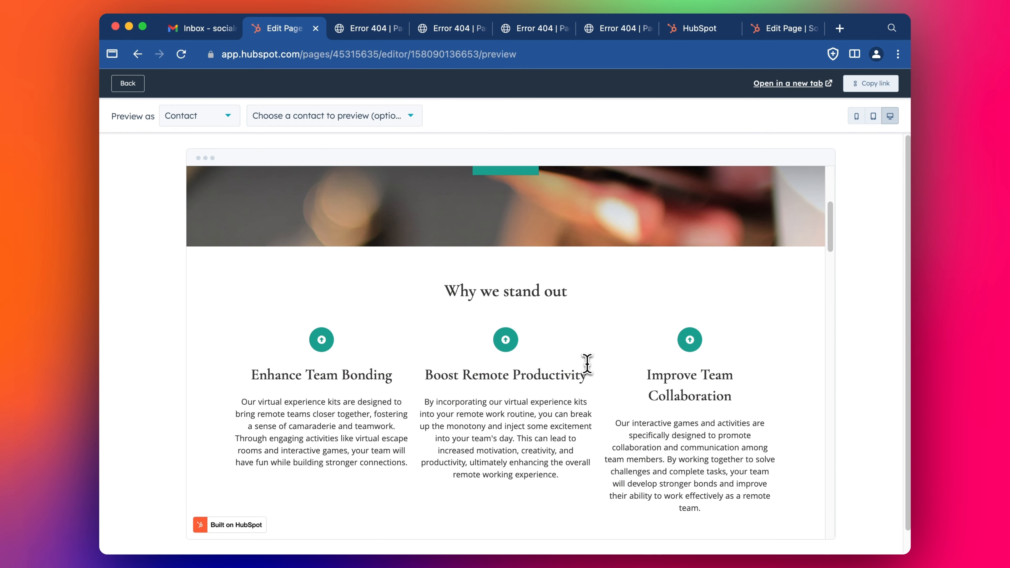
scroll(539, 393, down, 4)
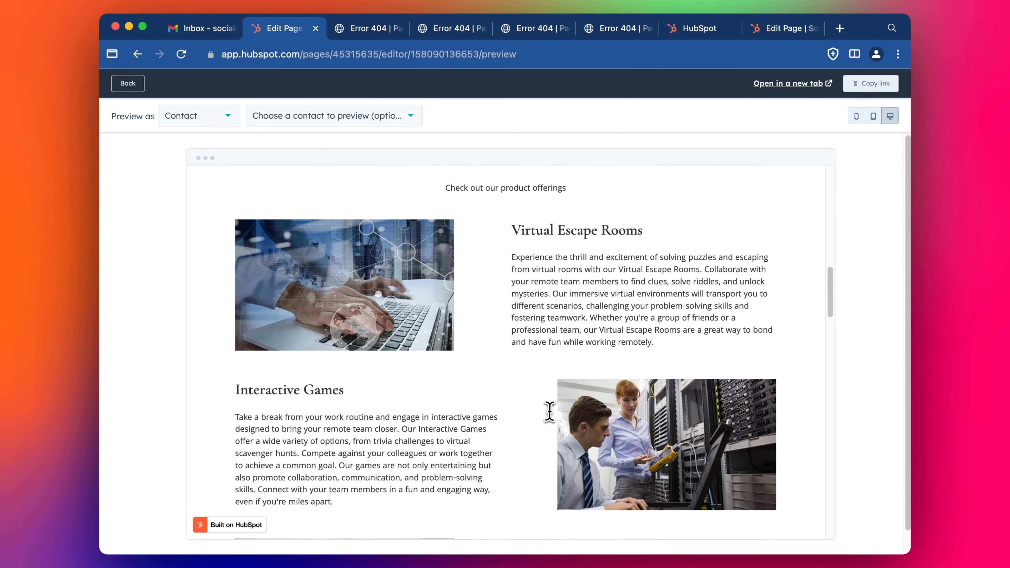
scroll(598, 323, down, 5)
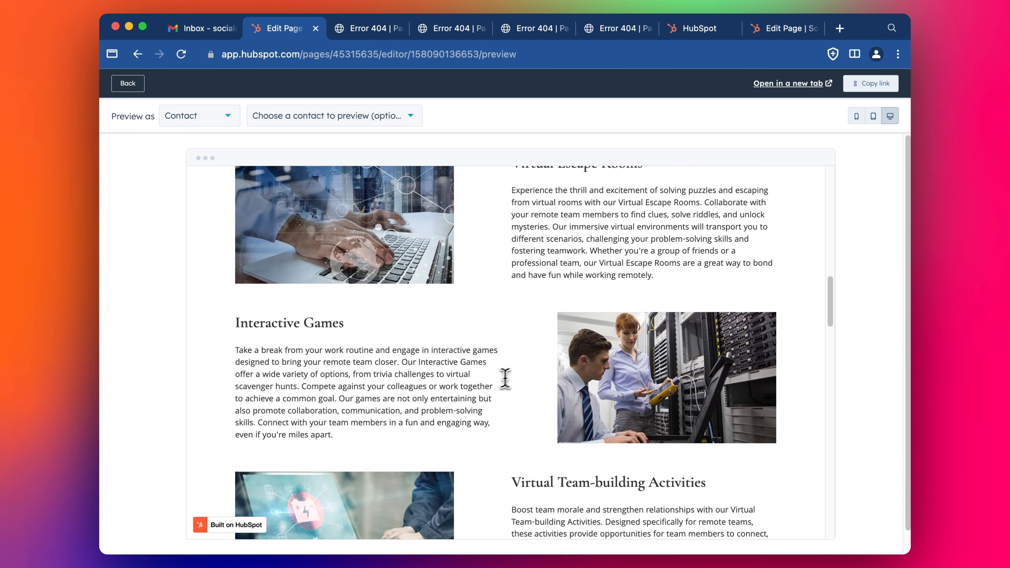
scroll(509, 376, down, 5)
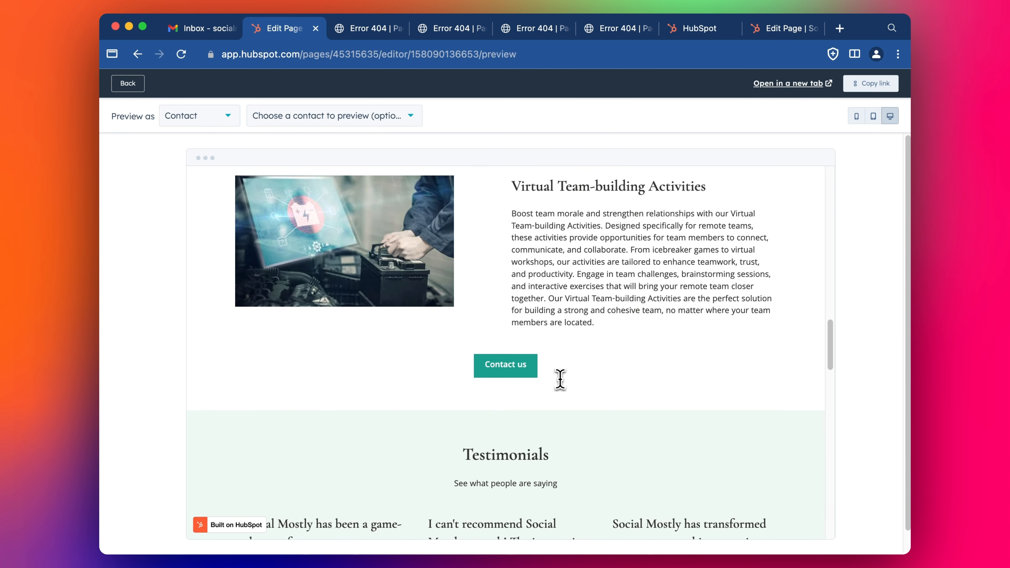
scroll(567, 380, down, 7)
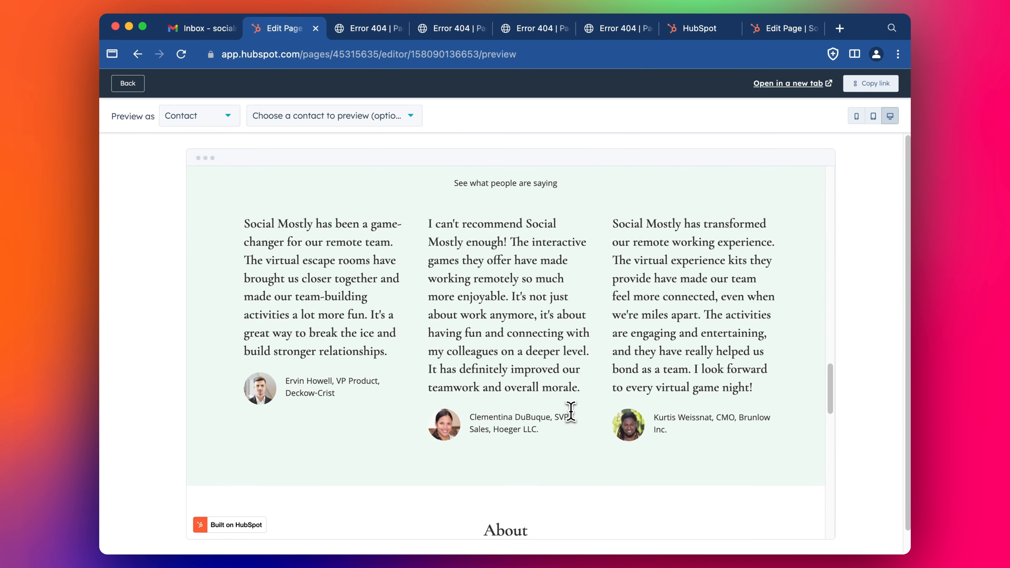
scroll(570, 414, down, 7)
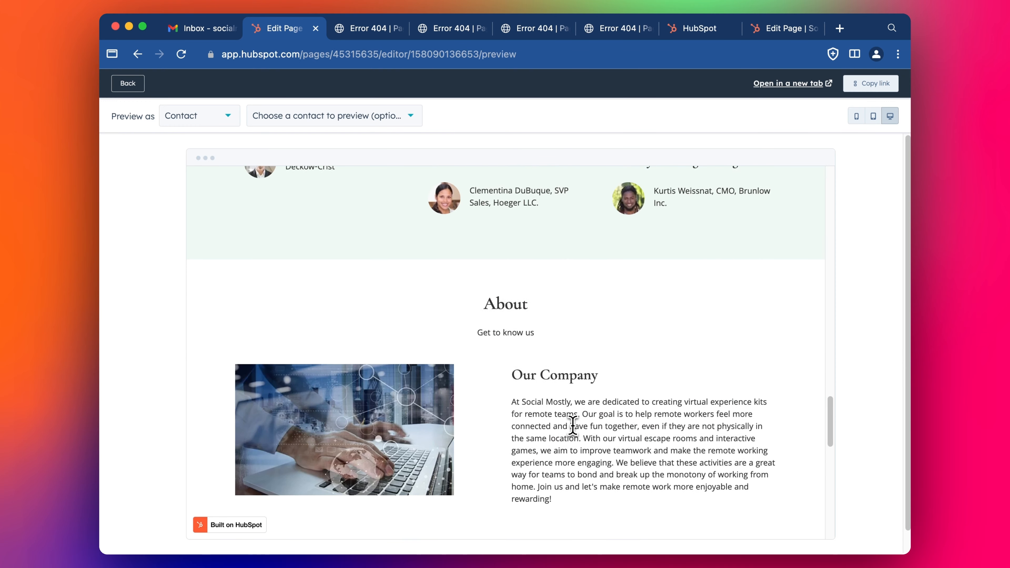
scroll(561, 417, down, 6)
scroll(559, 417, up, 20)
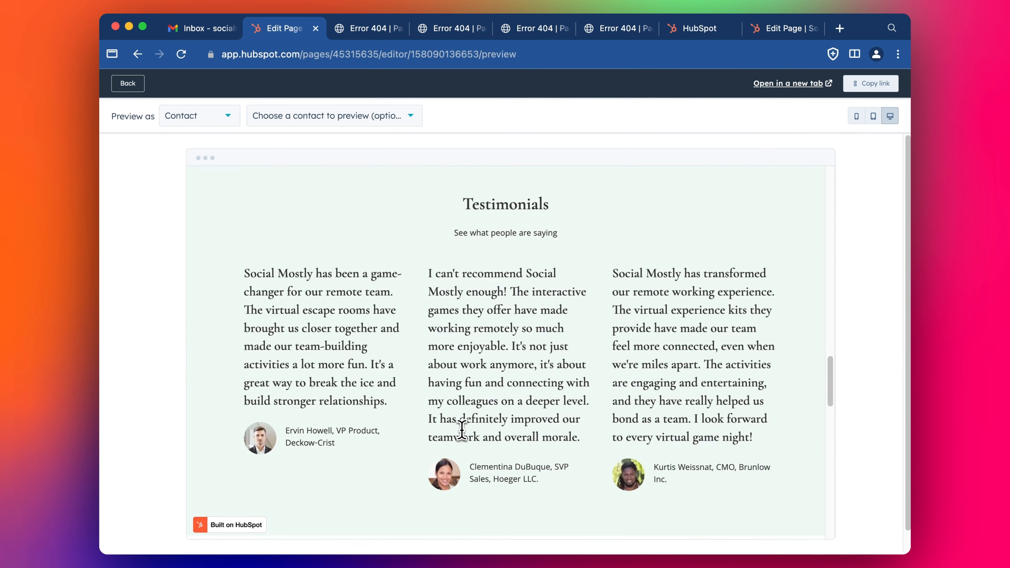
scroll(488, 402, up, 8)
Open the domain settings from the page's unmet publishing requirement, continue the site.socialmostly.com setup, and return to the home page editor
click(128, 84)
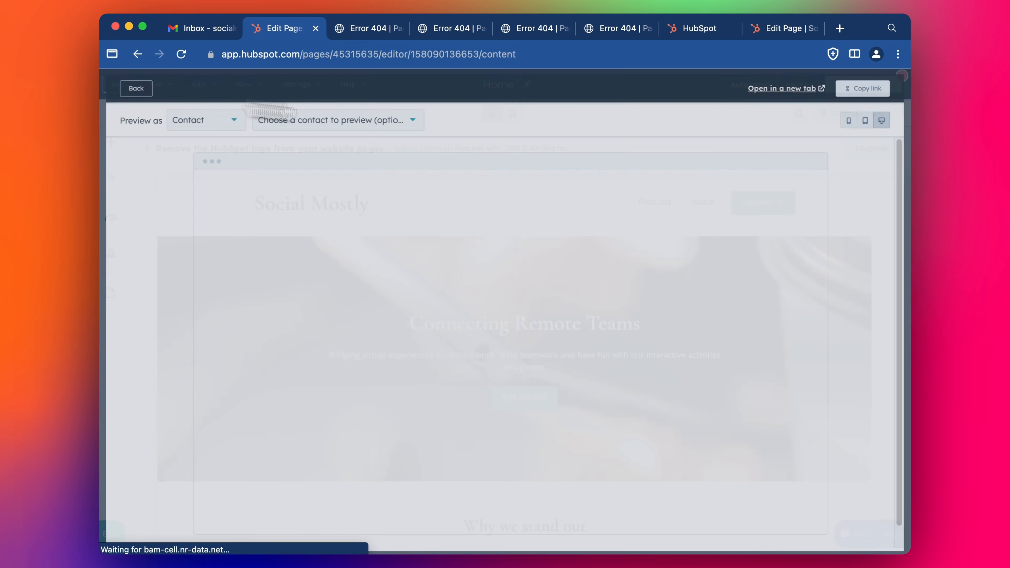
mouse_move(860, 94)
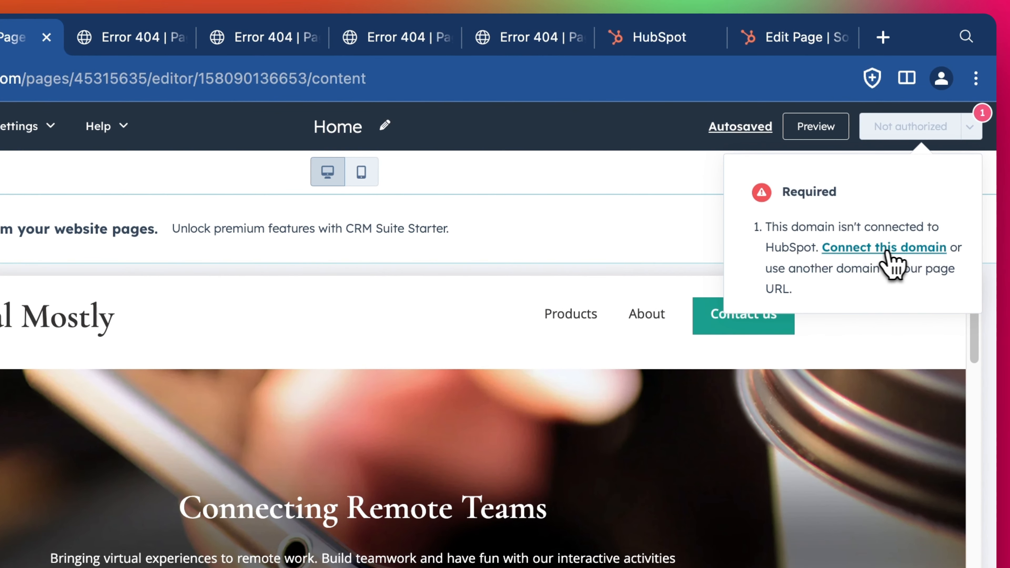
click(888, 248)
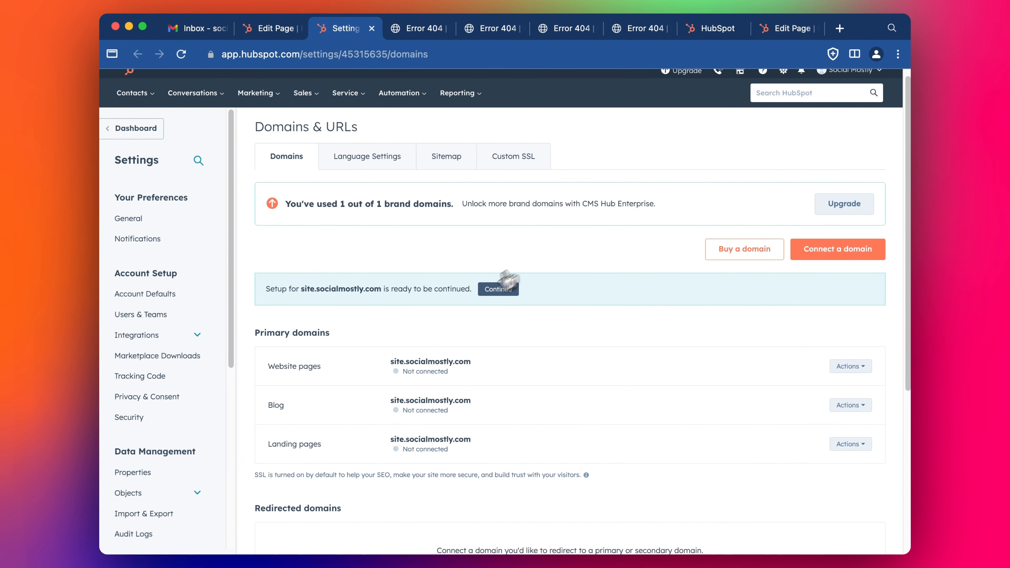
click(500, 287)
click(264, 29)
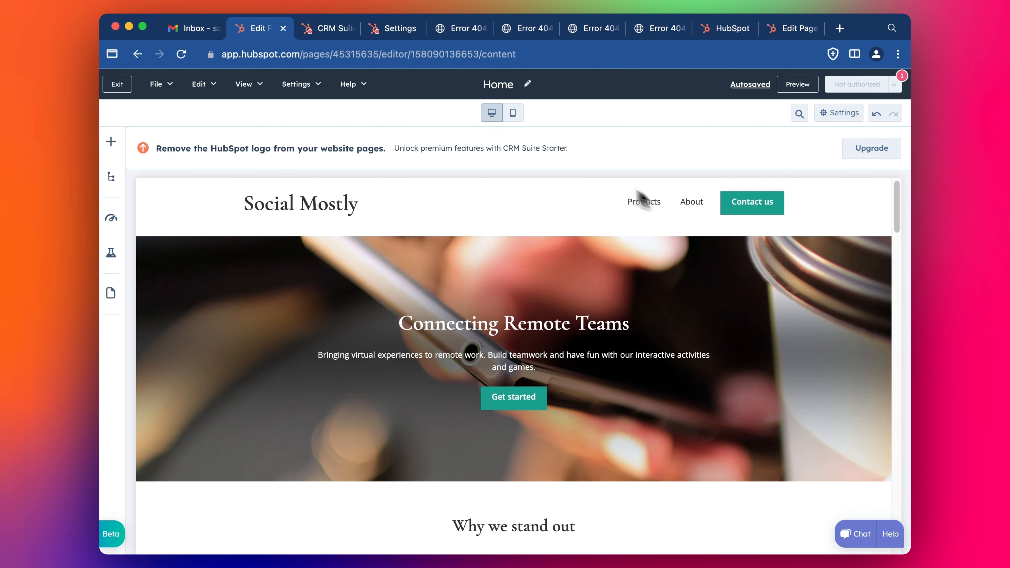
Preview the home page to check the Built on HubSpot badge, and return to the editor
scroll(707, 247, down, 5)
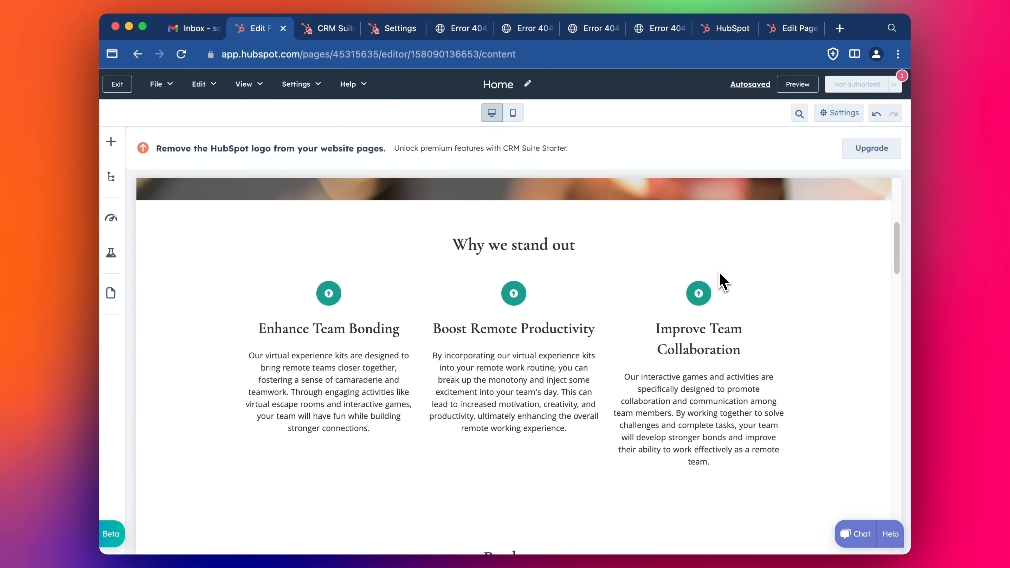
scroll(721, 280, up, 5)
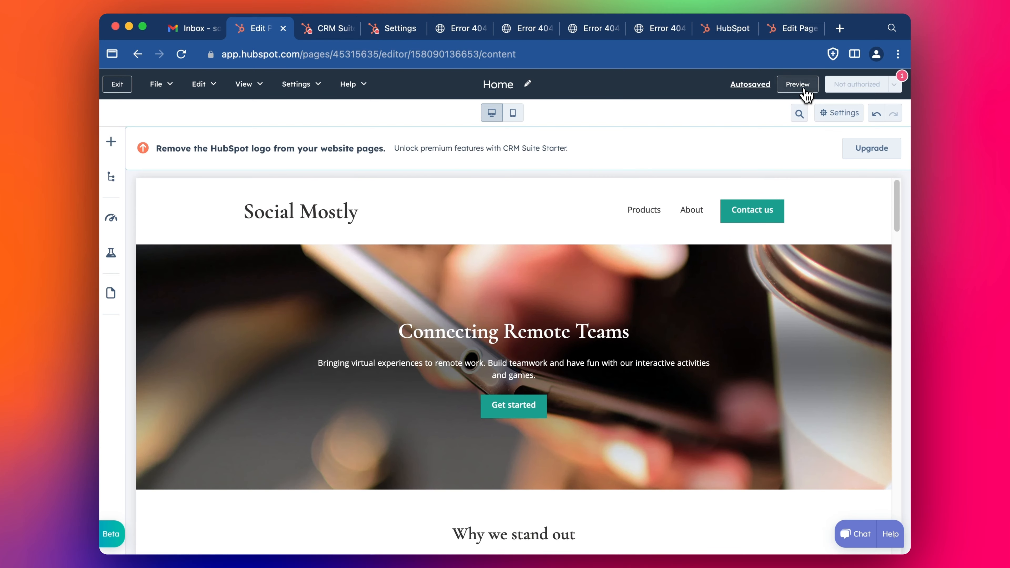
click(796, 84)
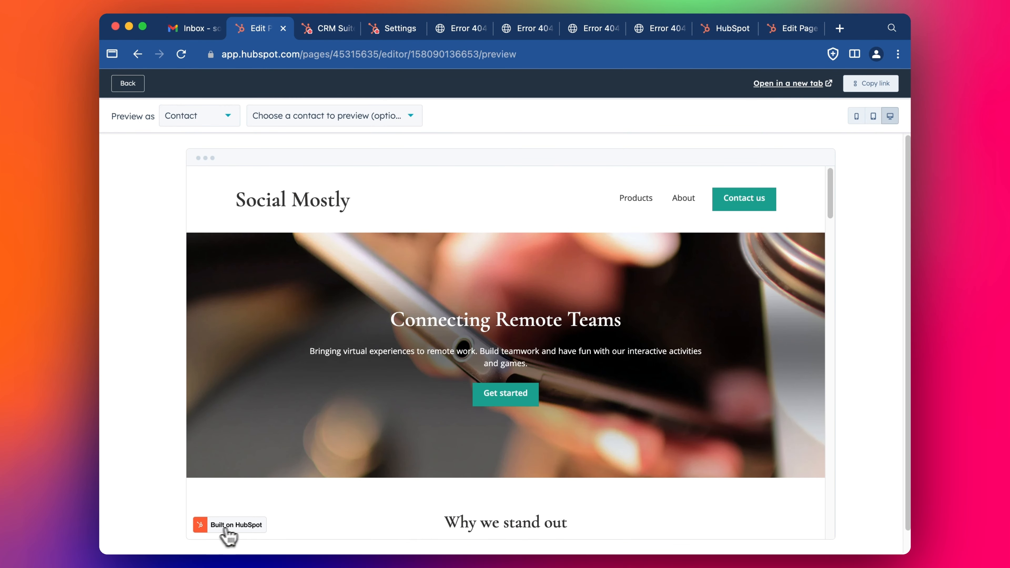
click(129, 84)
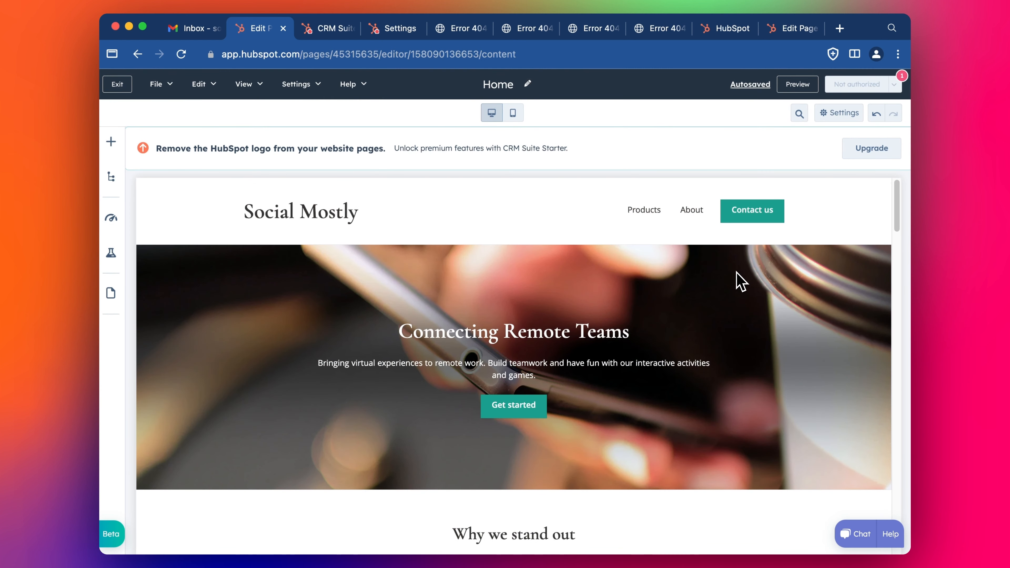
scroll(742, 311, down, 1)
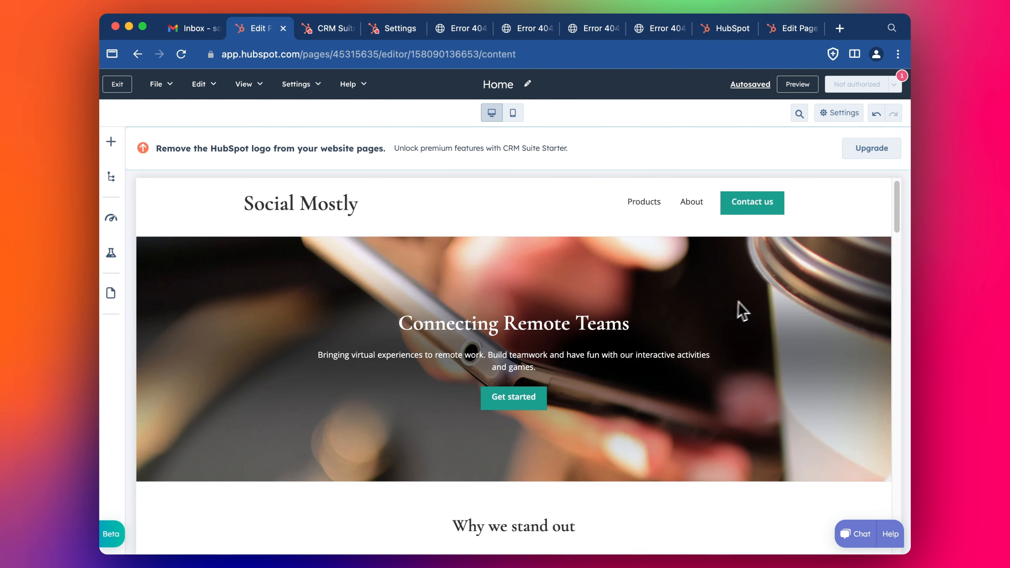
scroll(750, 309, up, 1)
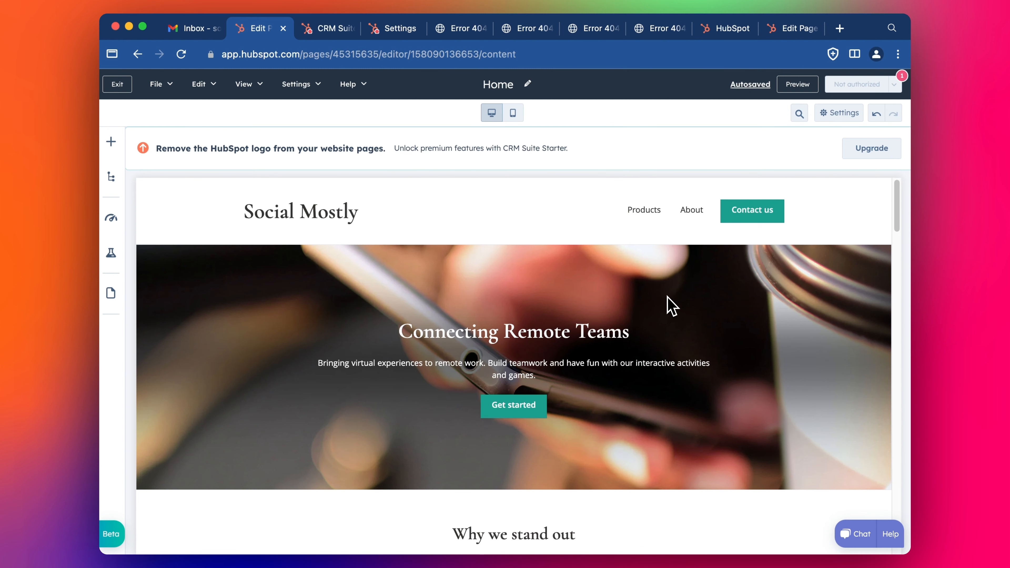
scroll(672, 306, down, 1)
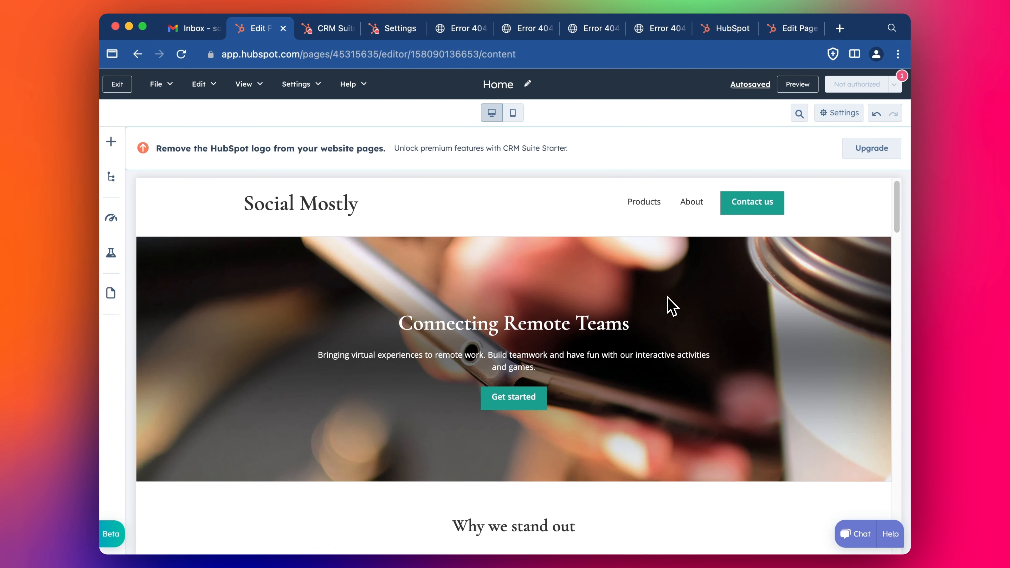